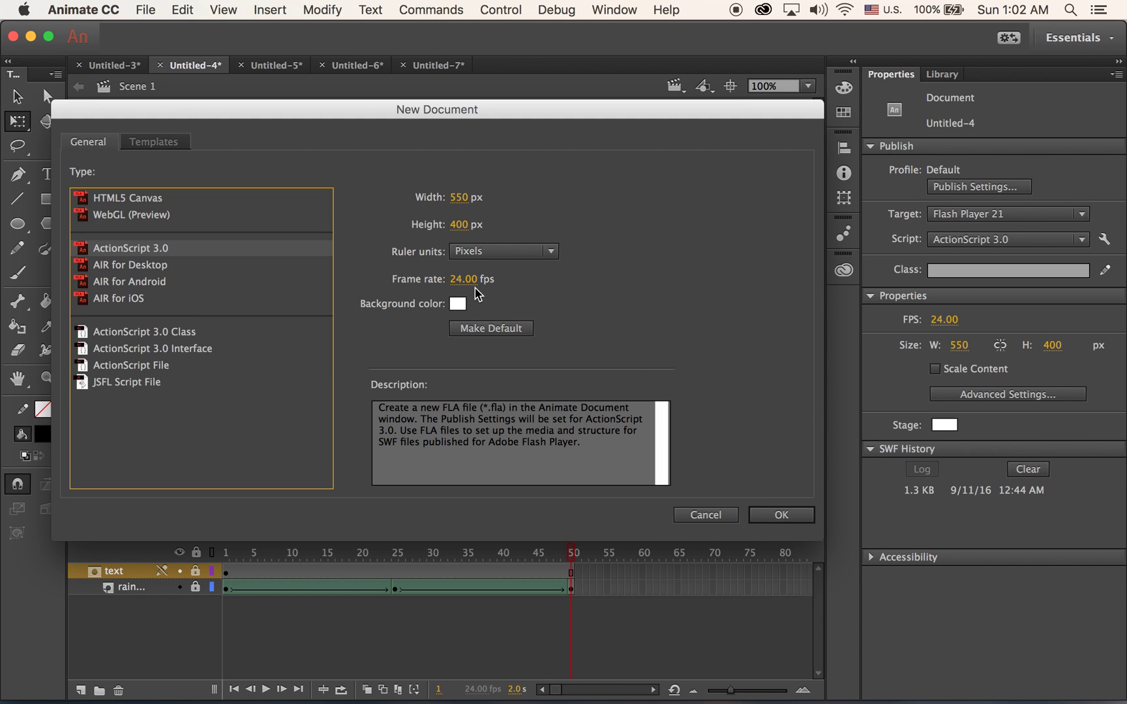
# Create the blank ActionScript 3.0 document Untitled-9 at 550×400 px and 24 fps
pyautogui.click(789, 513)
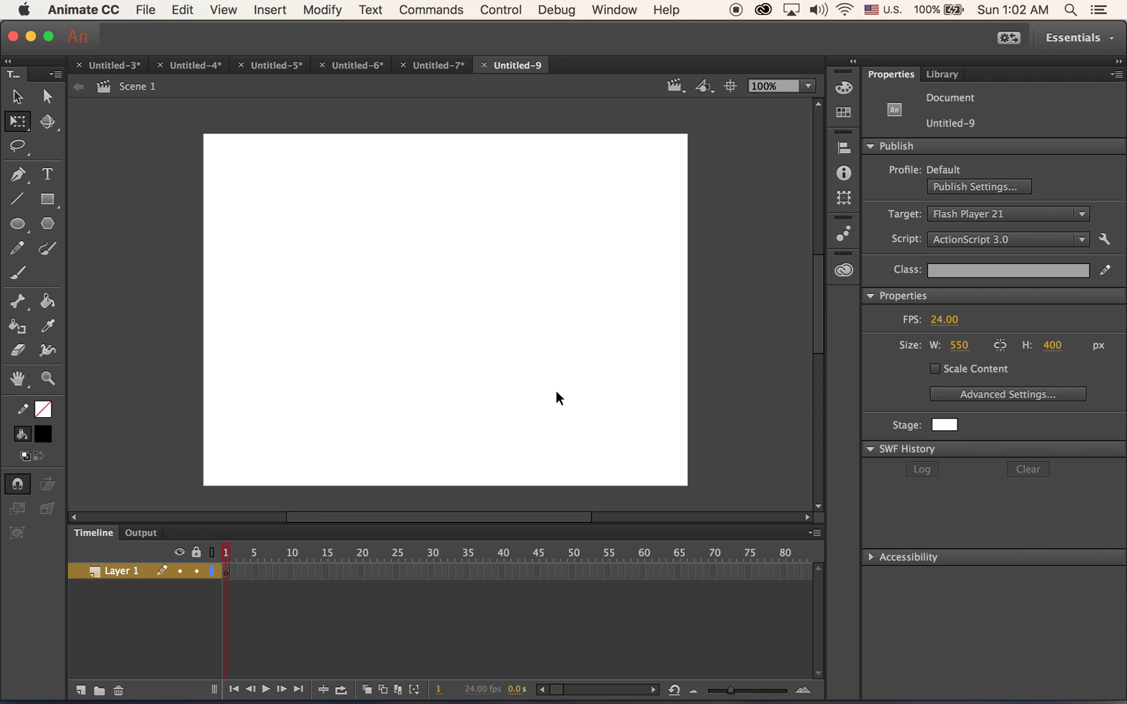
pyautogui.moveTo(622, 691)
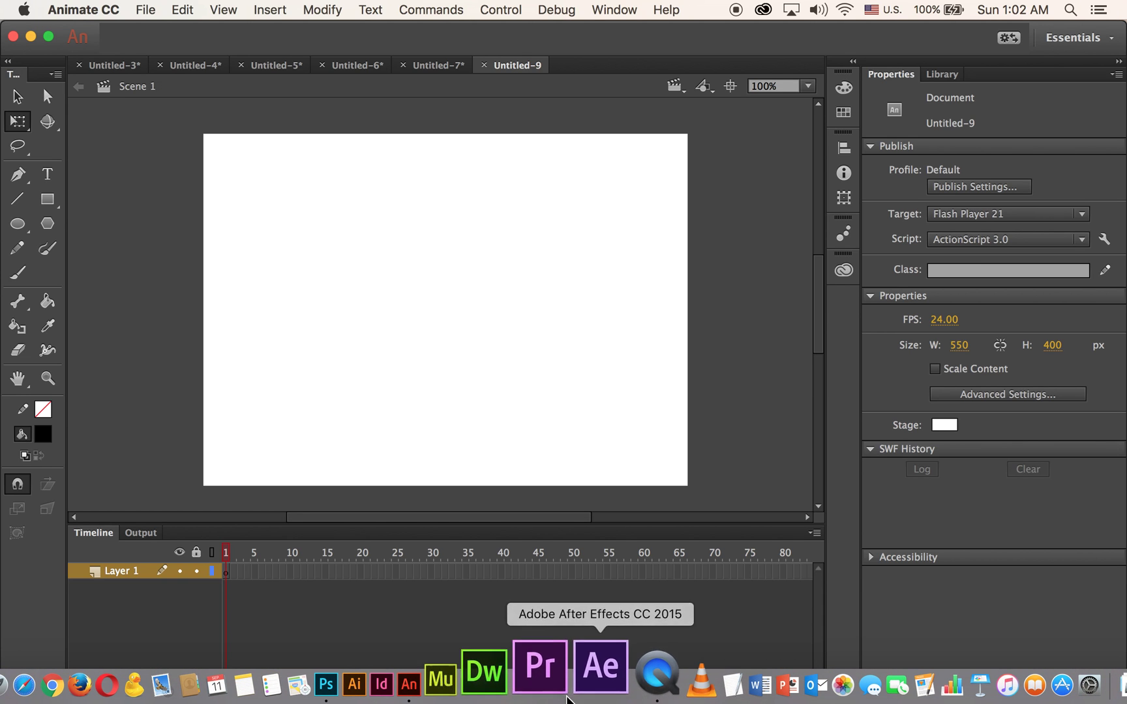
# In Photoshop, compare car.png with roadmap.jpg and end on the white car image
pyautogui.click(378, 675)
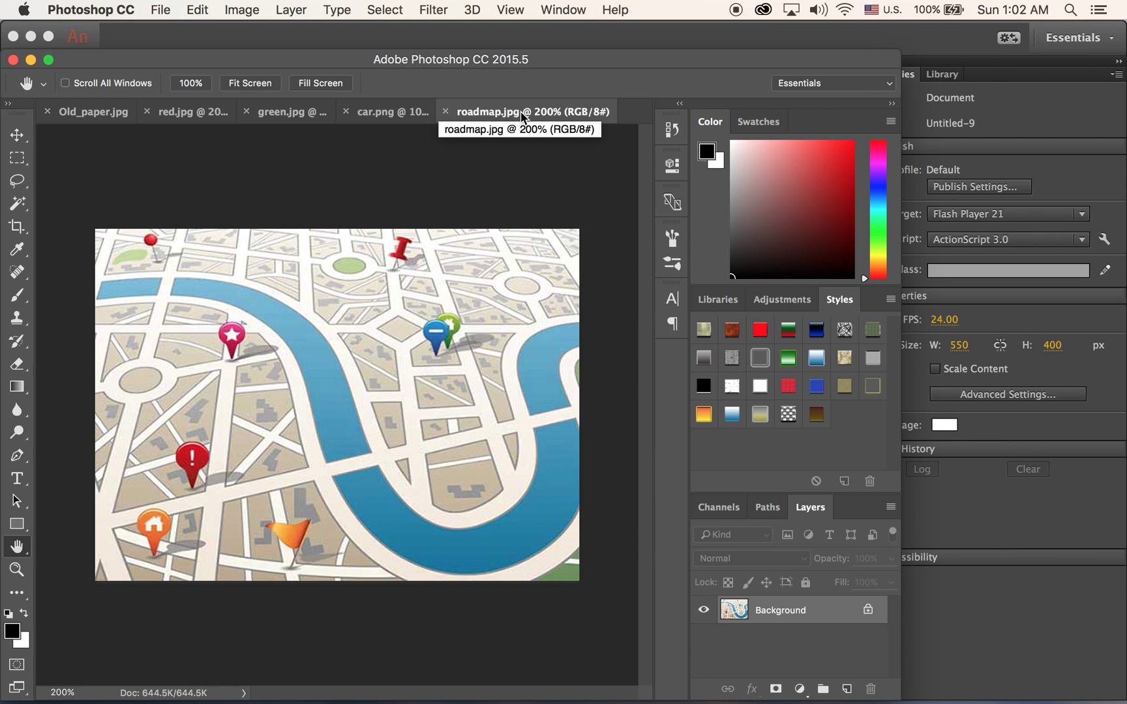
pyautogui.click(393, 111)
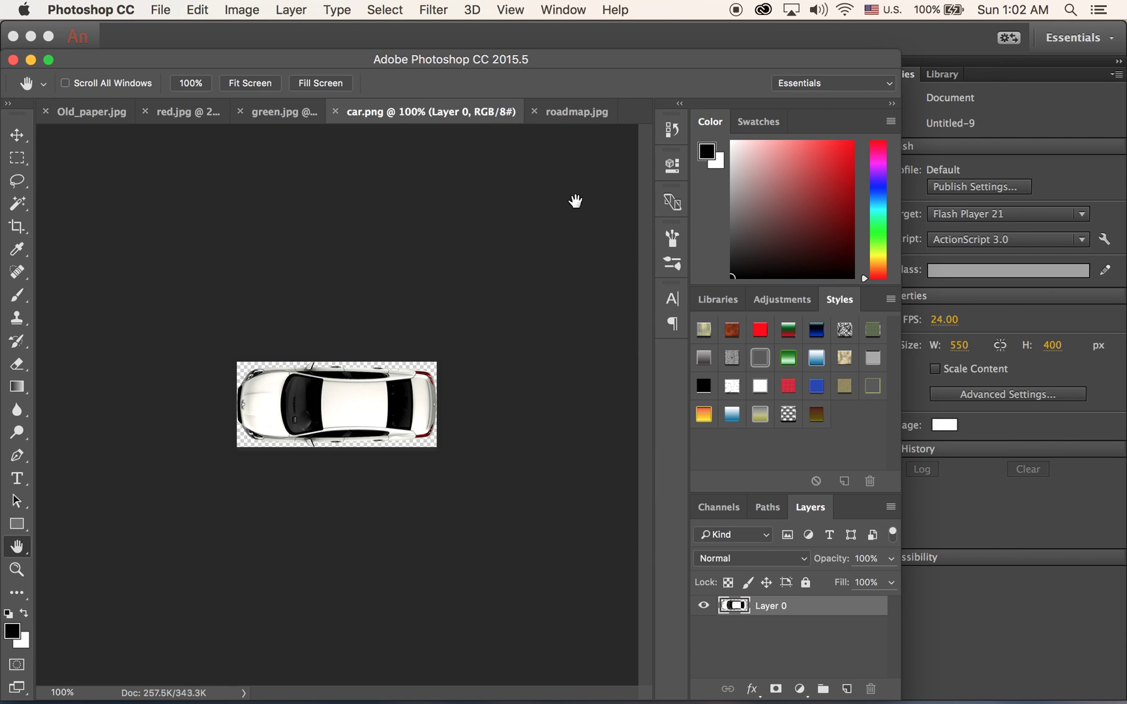
pyautogui.click(585, 115)
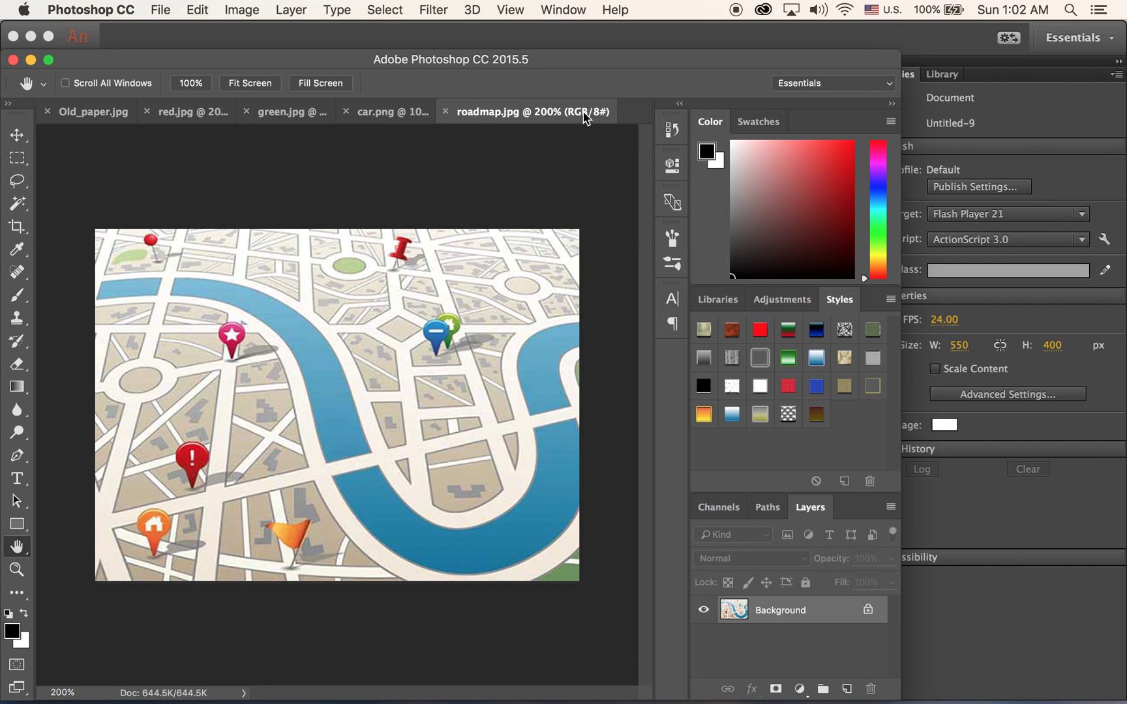
pyautogui.click(423, 114)
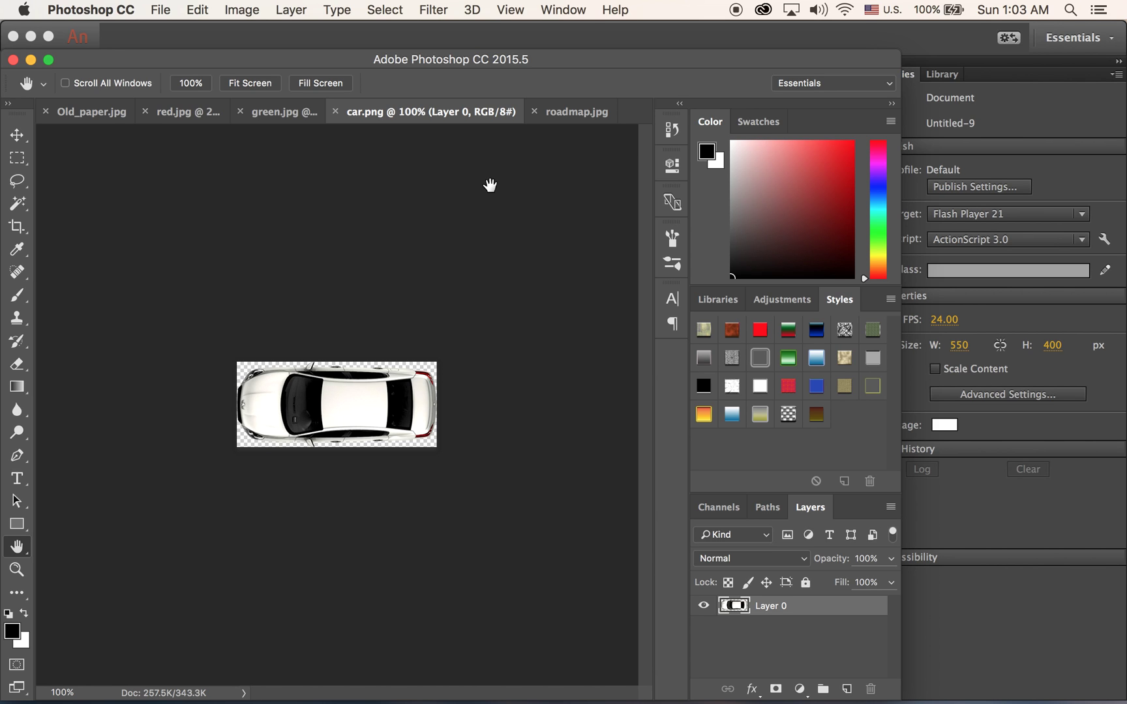
pyautogui.press('super+alt+shift+s')
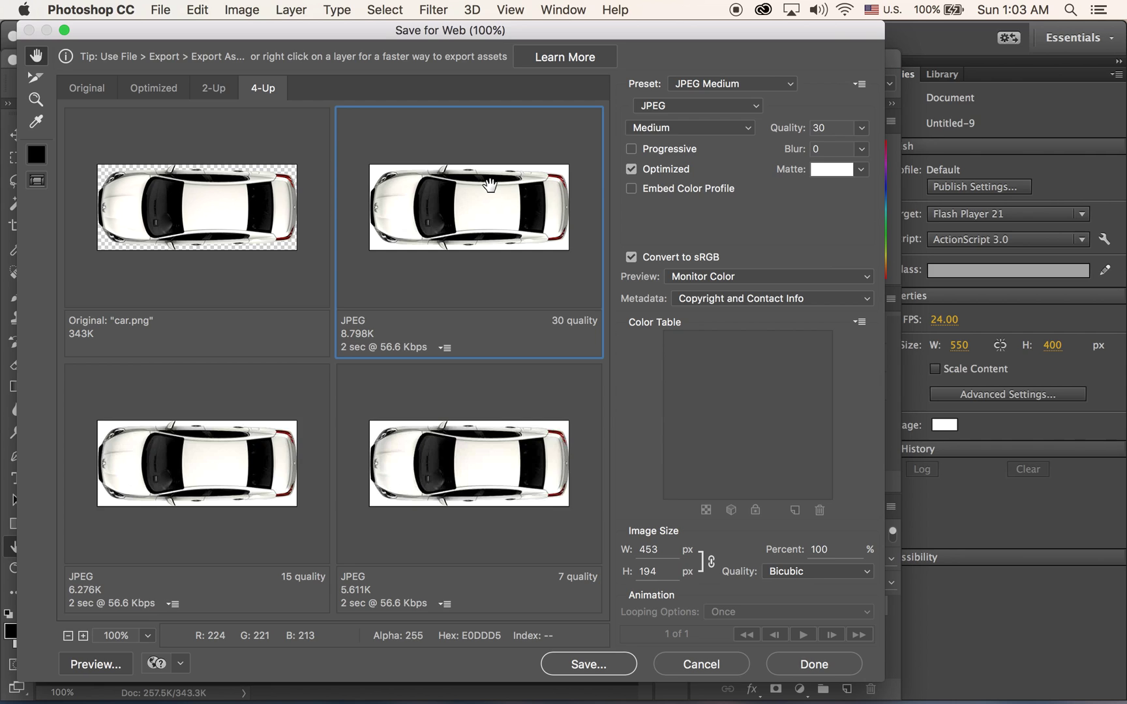
pyautogui.click(716, 104)
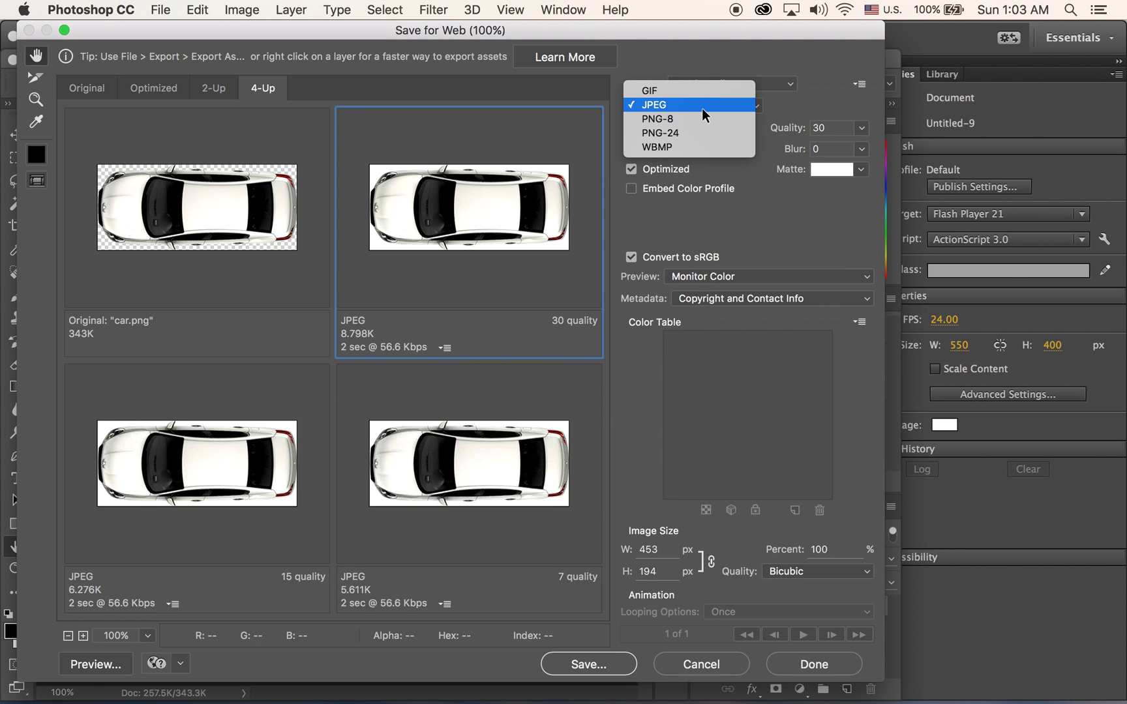
pyautogui.click(689, 132)
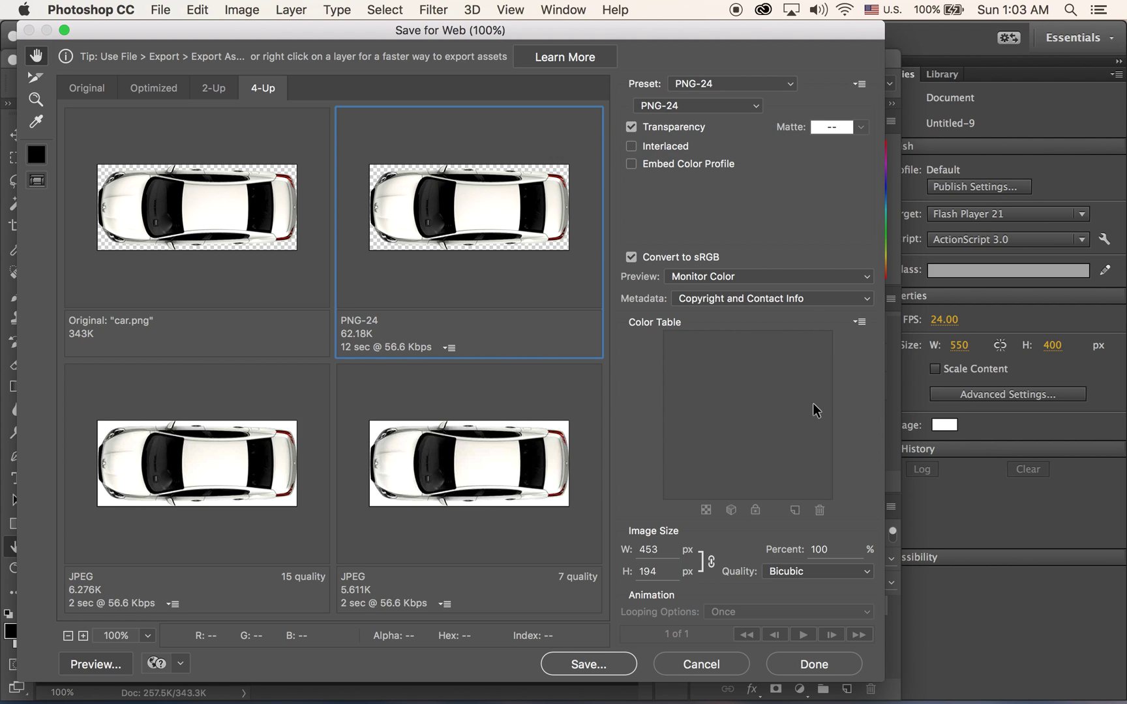
pyautogui.click(704, 666)
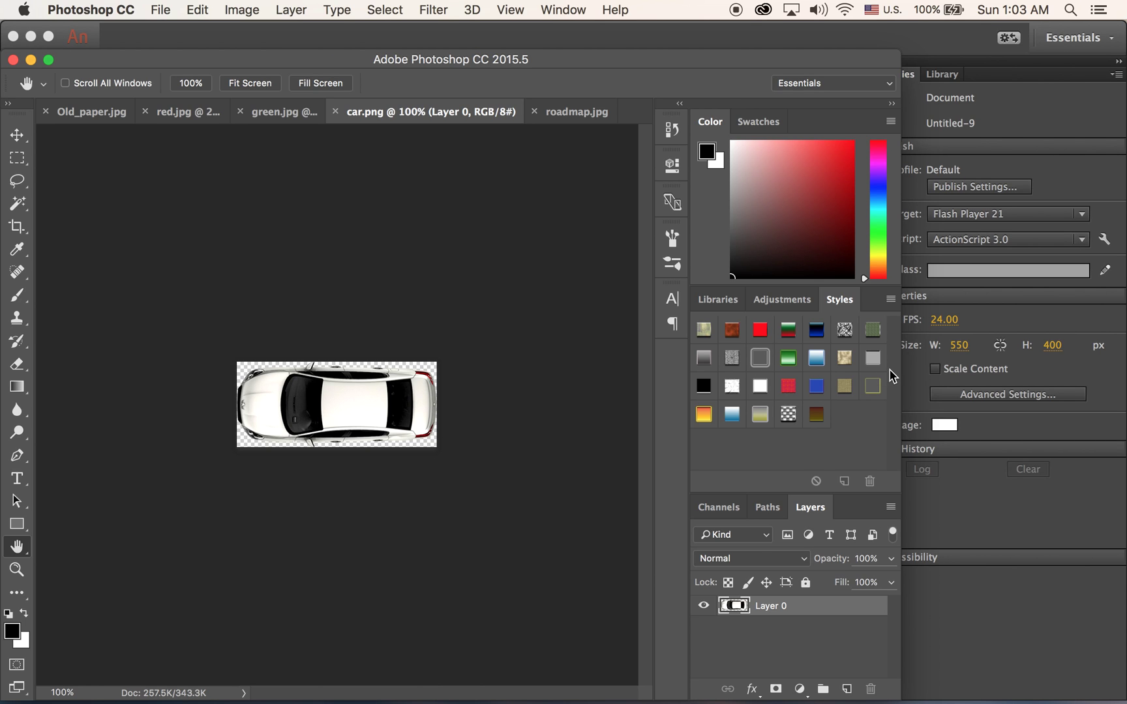
# Import roadmap.jpg onto the Untitled-9 stage with File > Import > Import to Stage
pyautogui.click(966, 517)
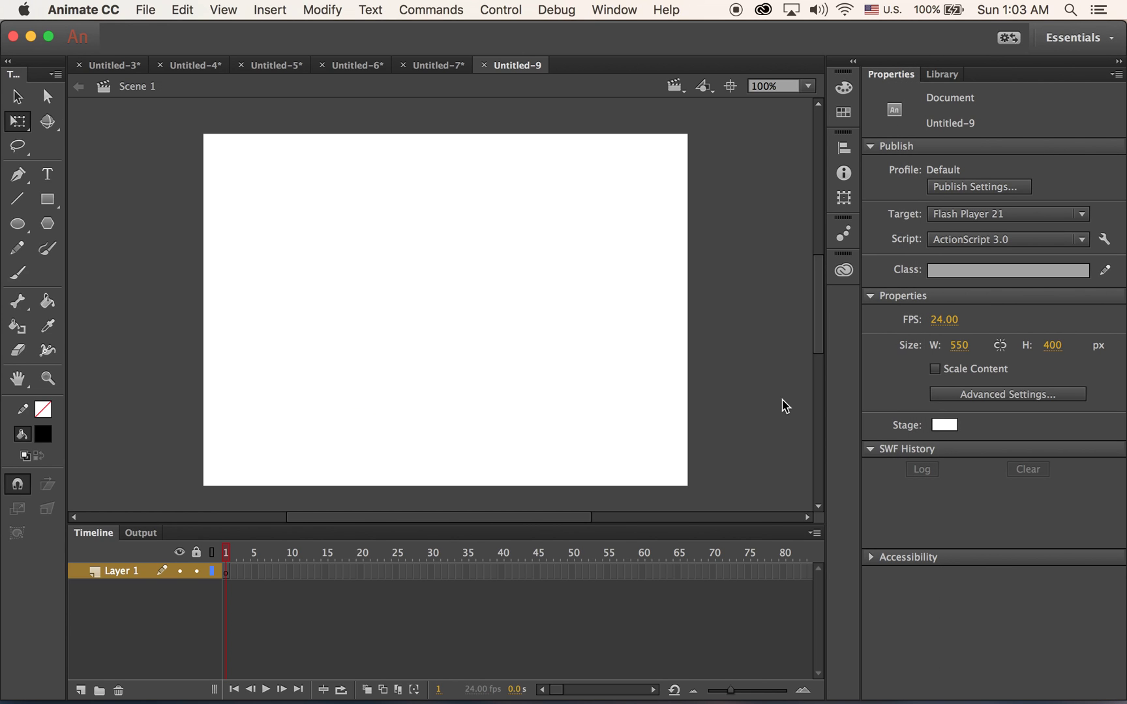
pyautogui.click(145, 9)
pyautogui.moveTo(232, 236)
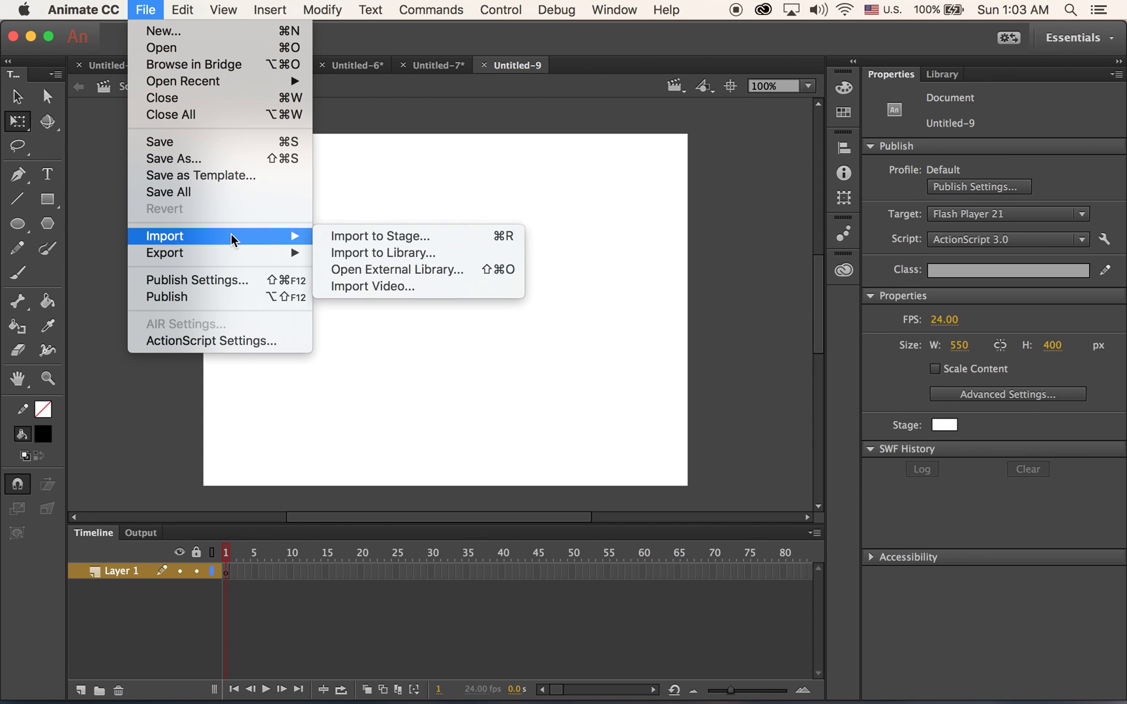
pyautogui.click(336, 236)
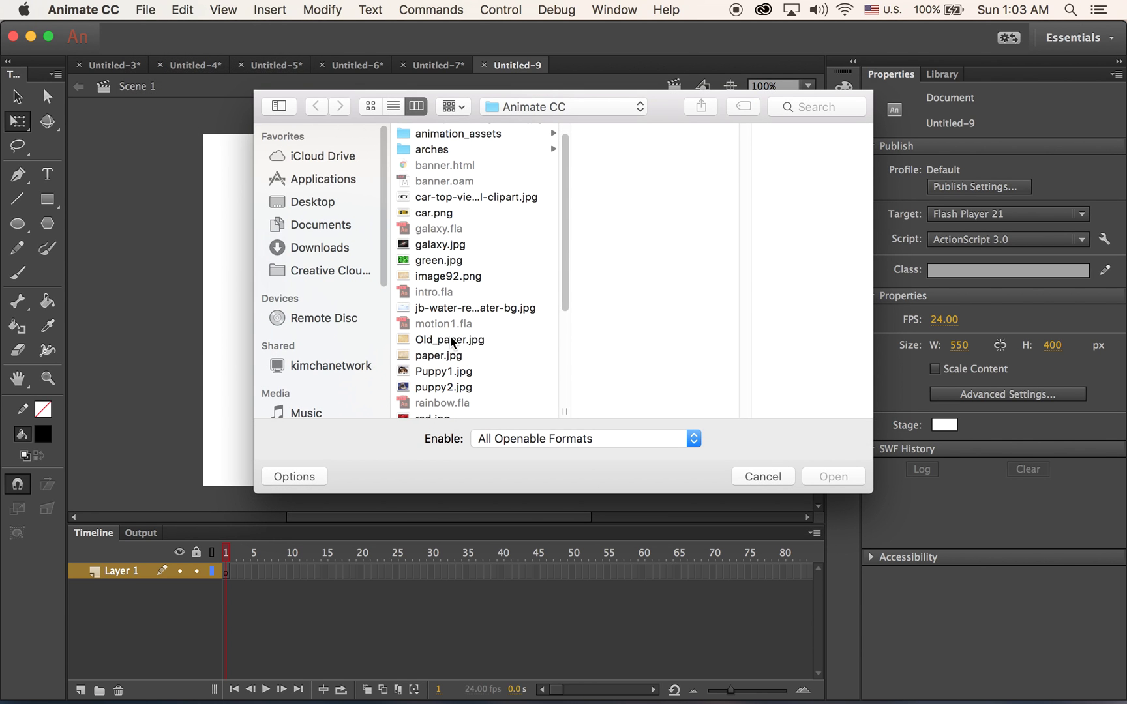
pyautogui.scroll(-5, 460, 345)
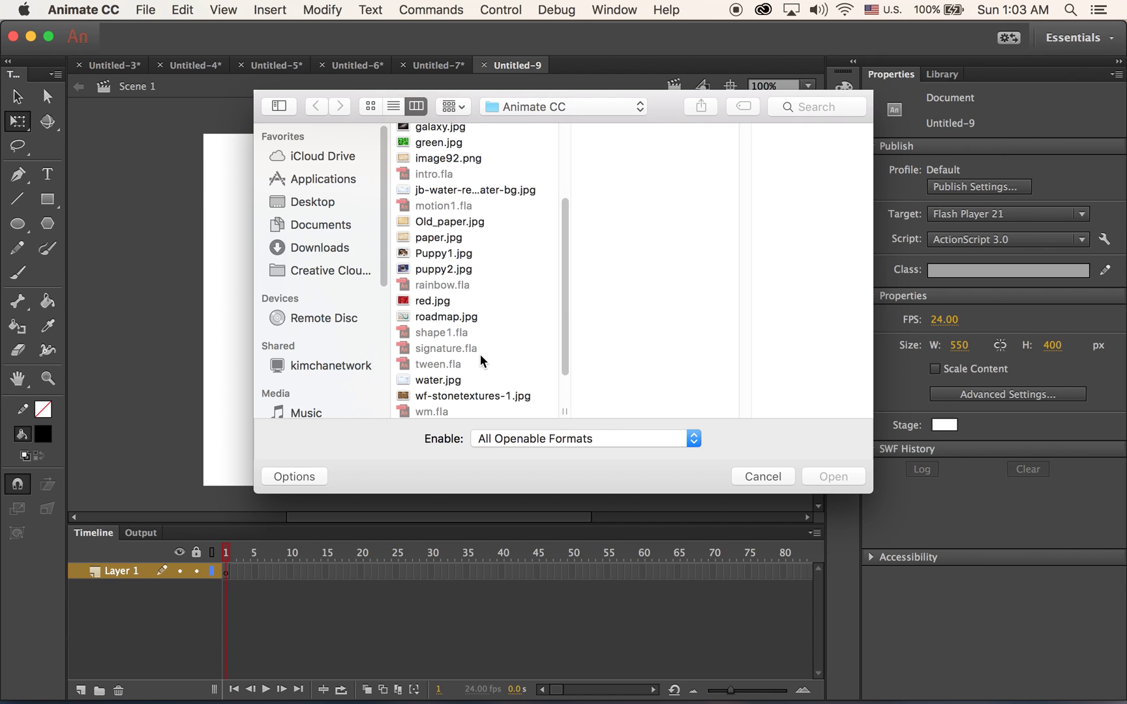
pyautogui.doubleClick(432, 316)
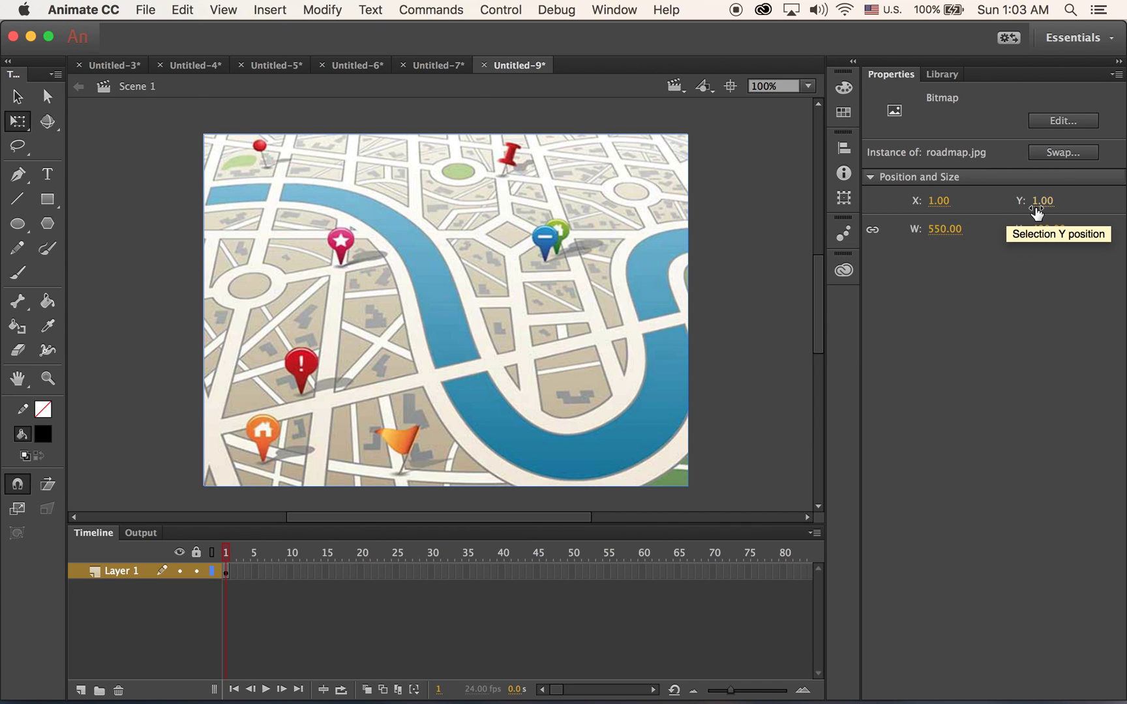
# Set the map bitmap's X and Y position to 0
pyautogui.click(939, 201)
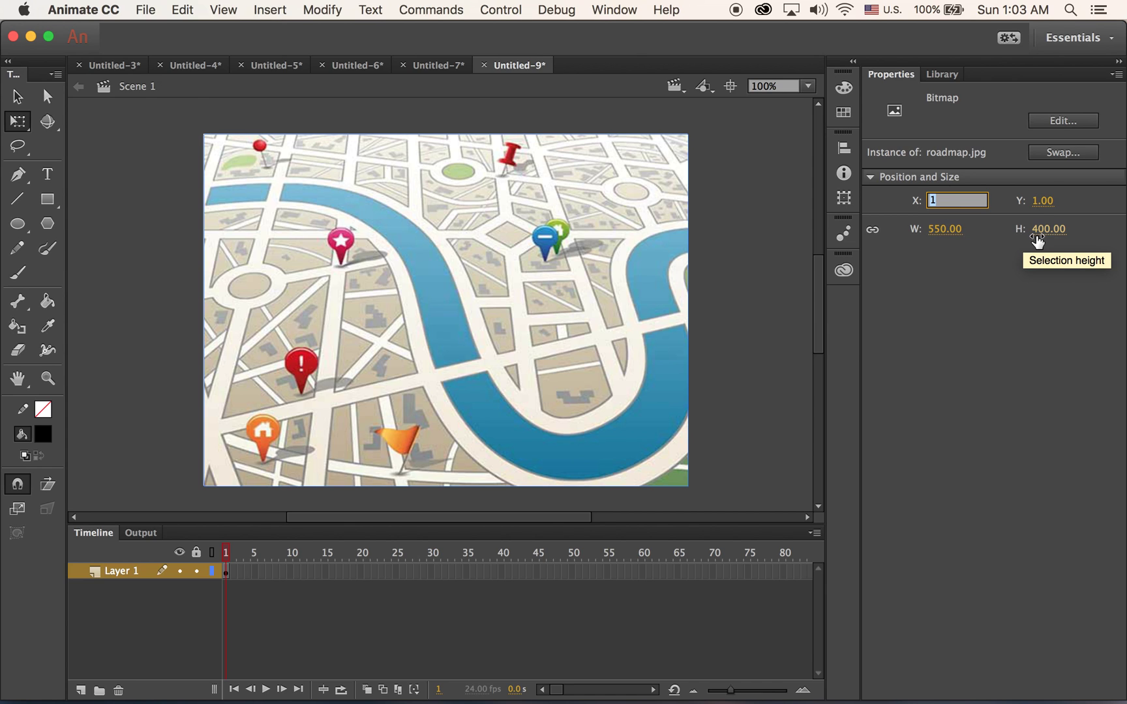
pyautogui.write('0')
pyautogui.press('Tab')
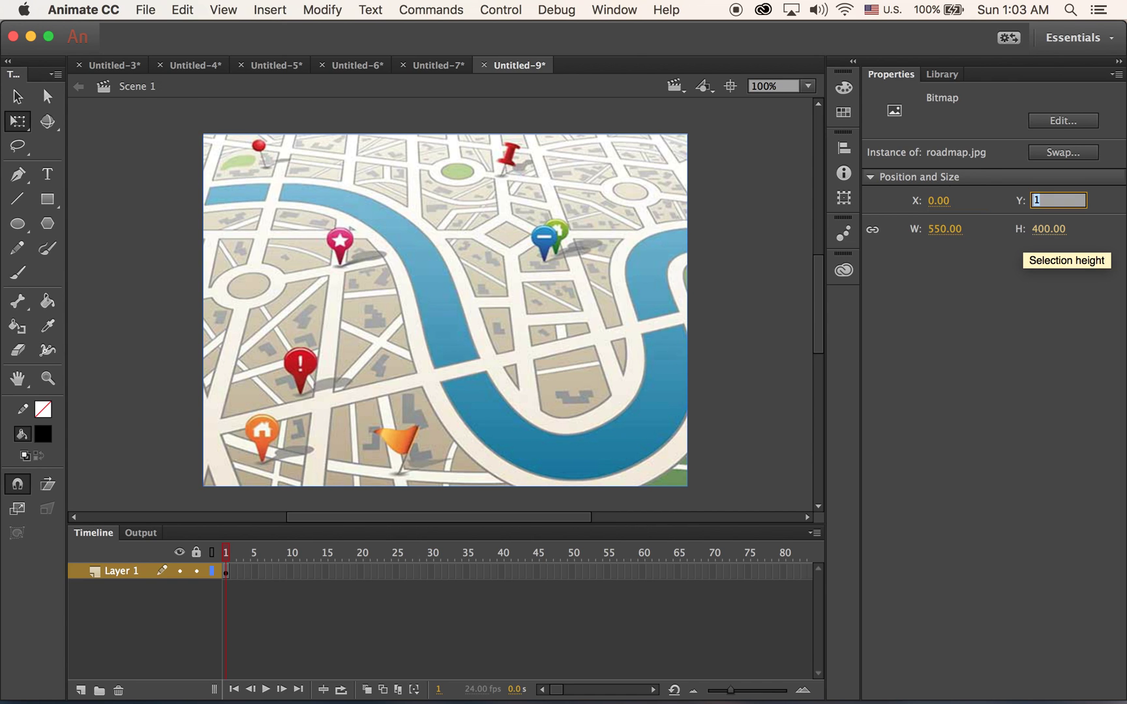
pyautogui.press('Return')
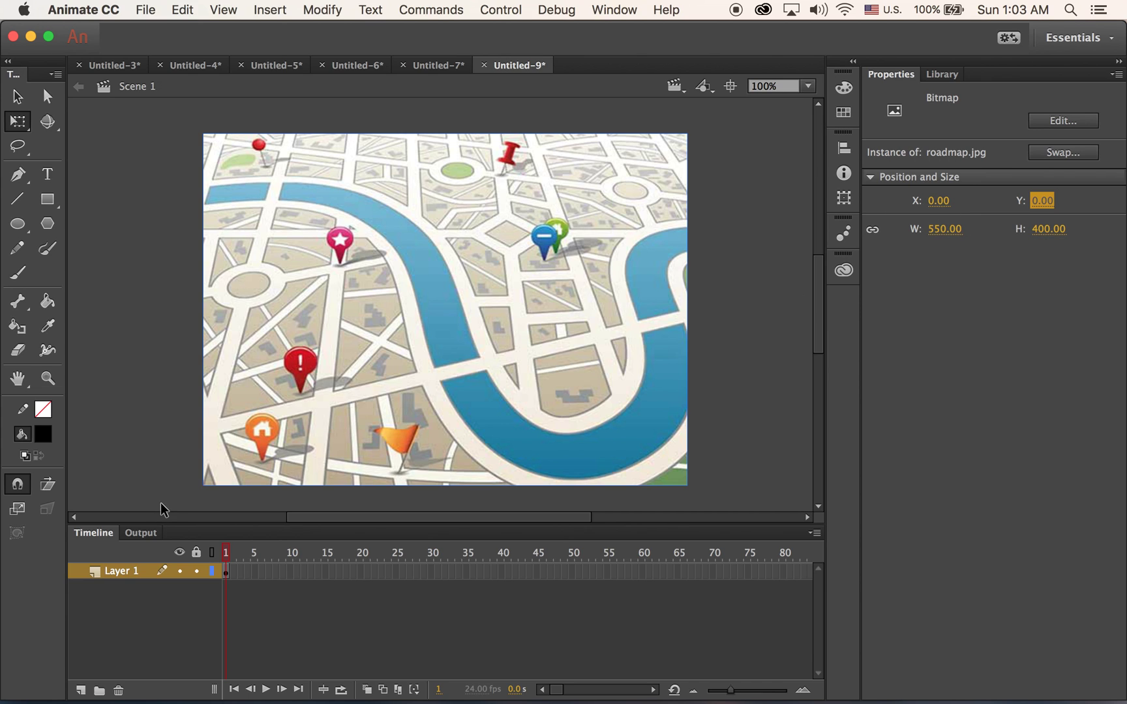
# Rename Layer 1 to 'roadmap' and add a new layer above it
pyautogui.doubleClick(124, 571)
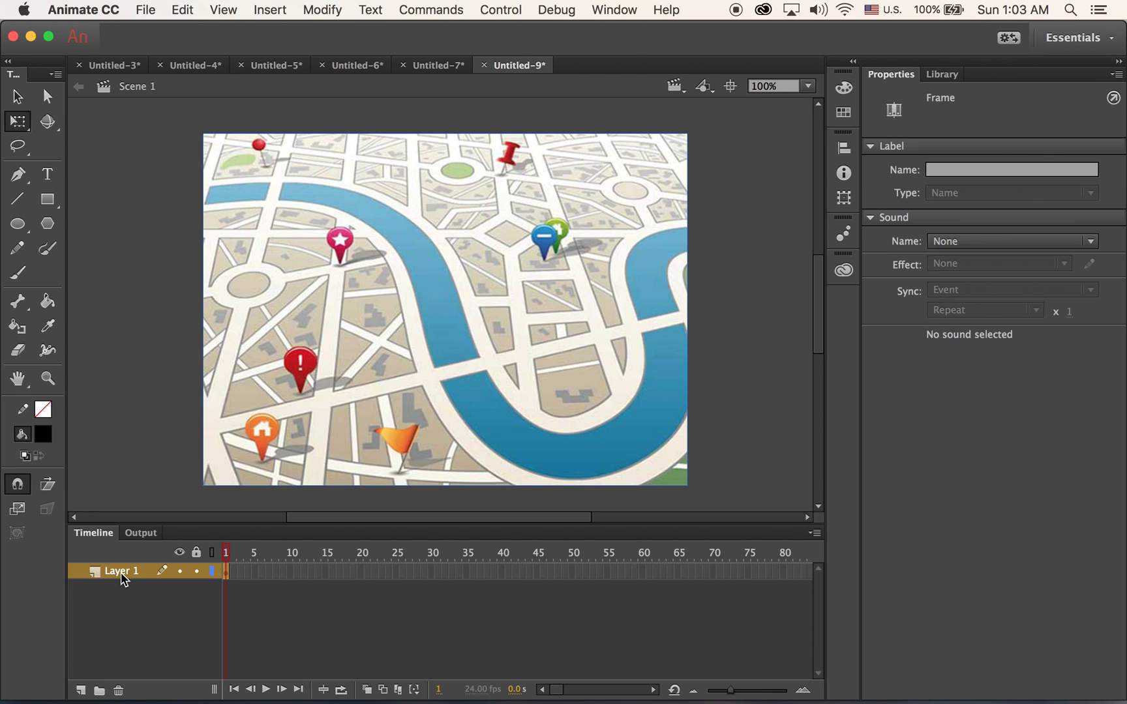
pyautogui.write('roadmap')
pyautogui.press('Return')
pyautogui.click(80, 690)
# Rename Layer 2 to 'car' and import car.png onto it
pyautogui.doubleClick(132, 575)
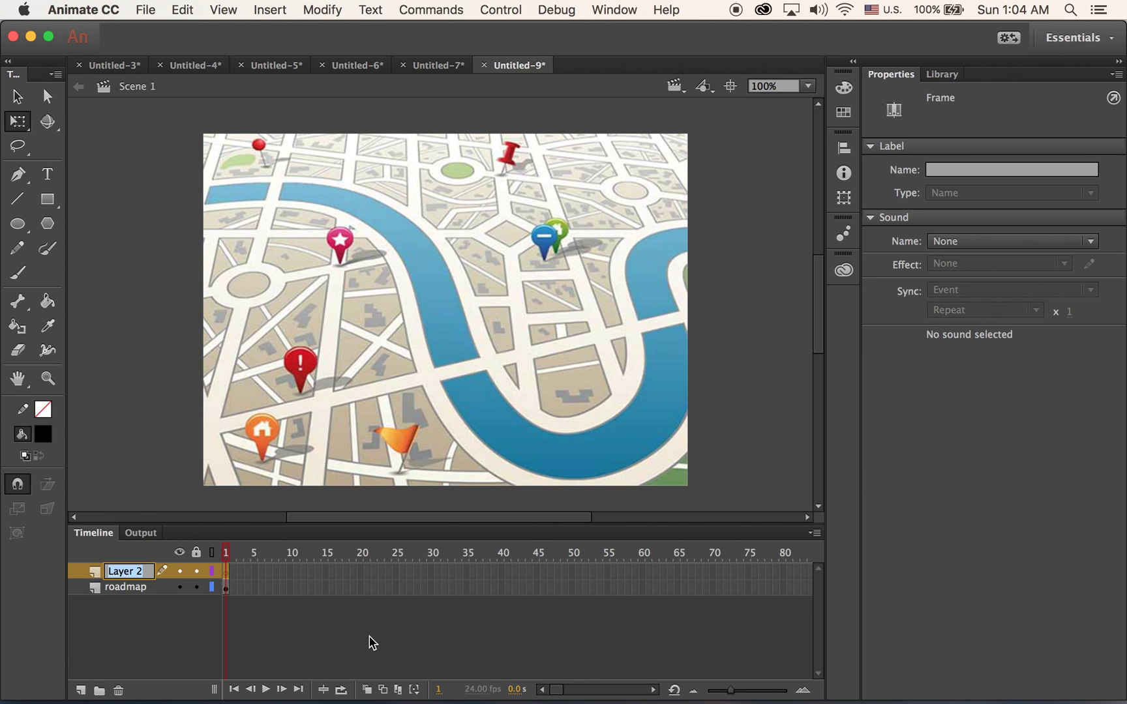
pyautogui.write('car')
pyautogui.press('Return')
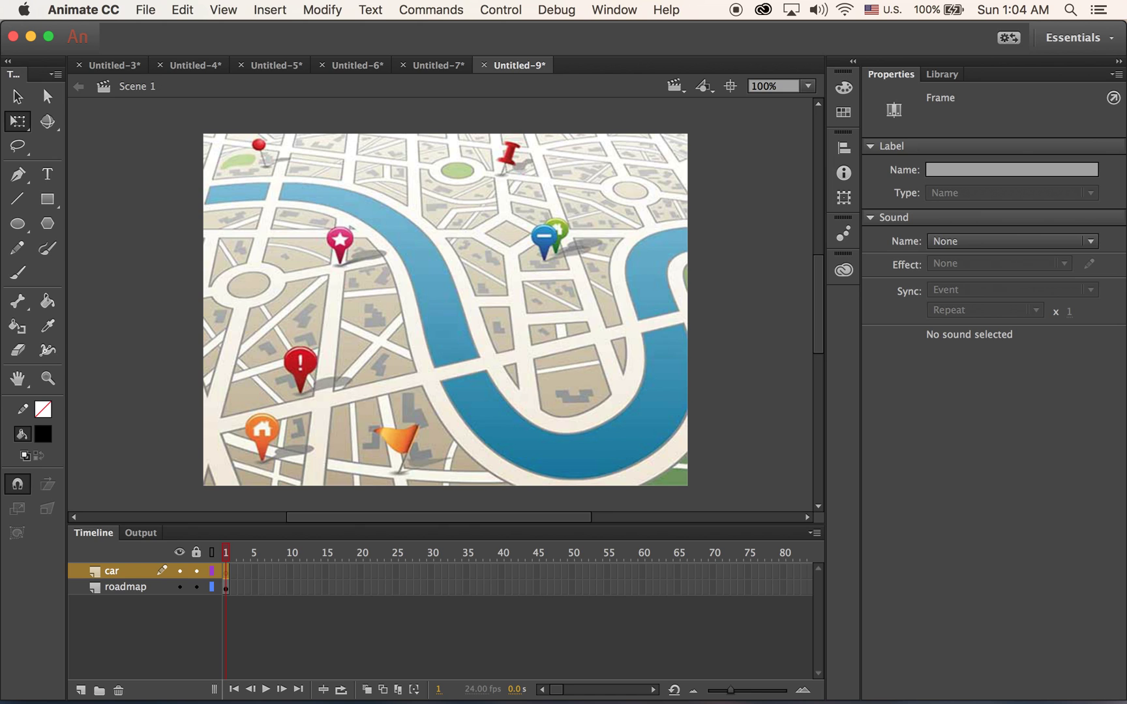
pyautogui.press('super+r')
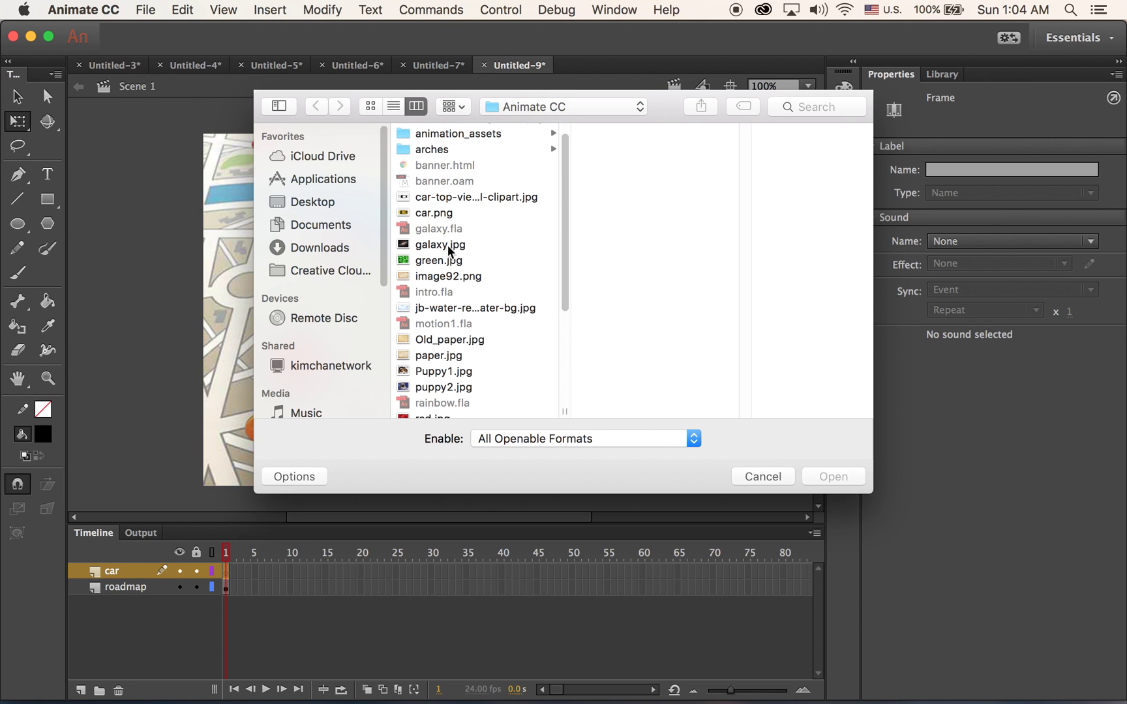
pyautogui.click(443, 215)
pyautogui.click(839, 482)
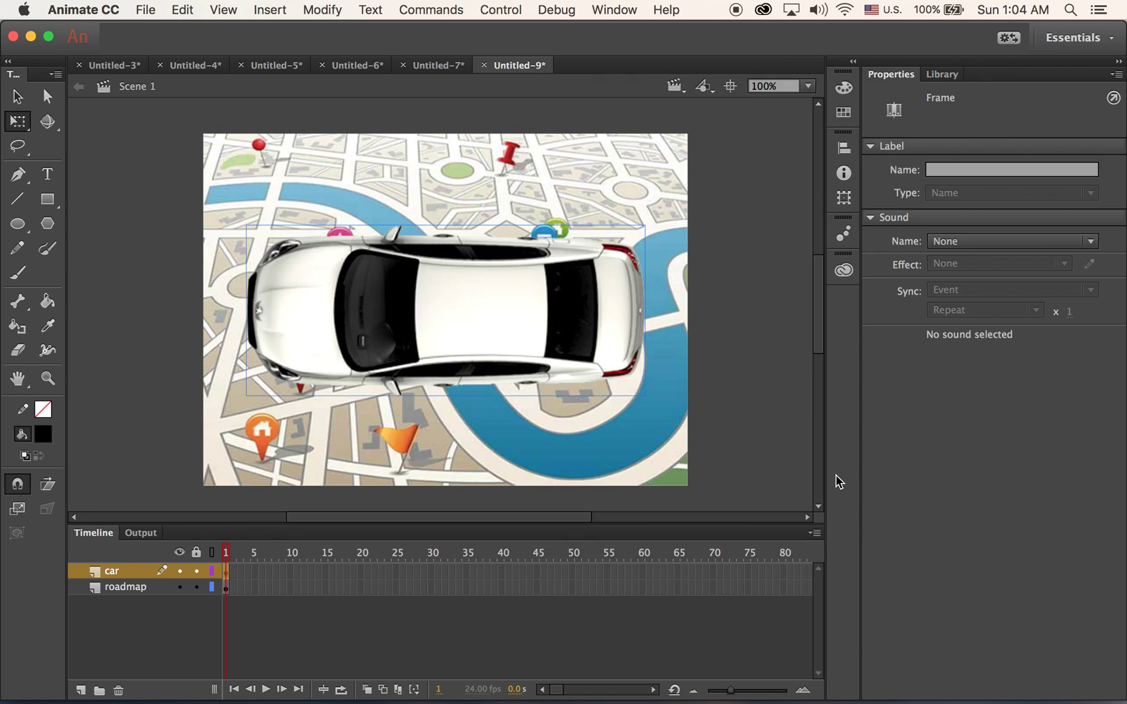
# Select the car and shrink it to about 48.50×22.95 with Free Transform
pyautogui.click(17, 96)
pyautogui.click(130, 132)
pyautogui.click(365, 306)
pyautogui.click(18, 122)
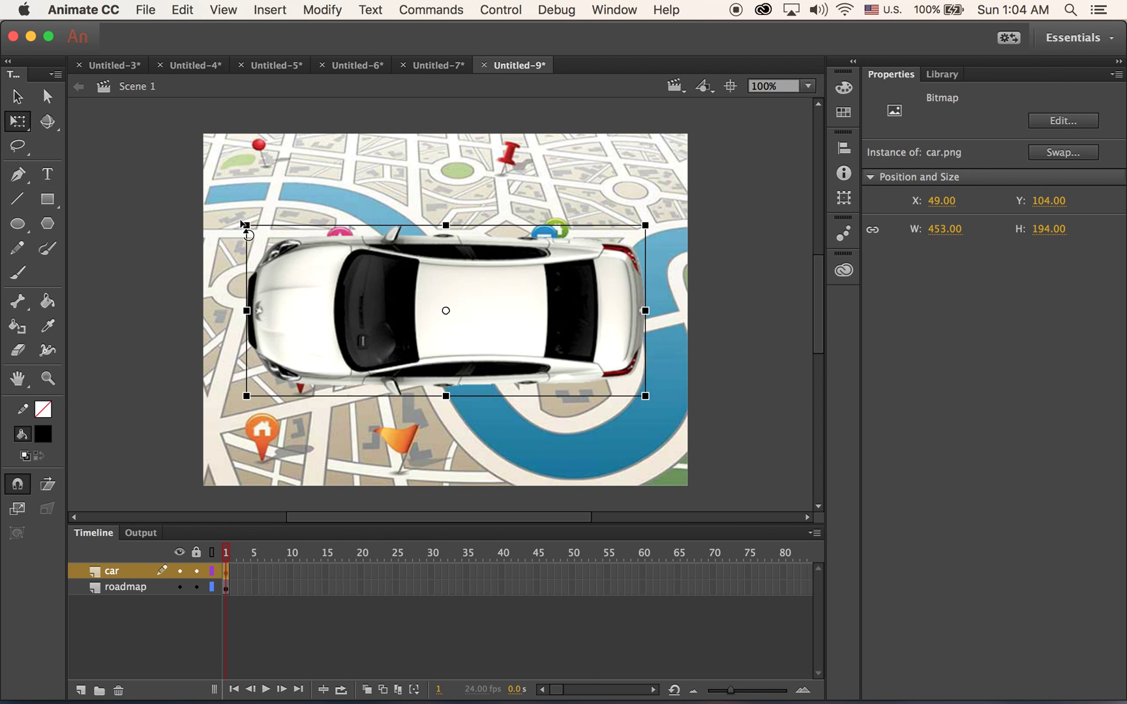
pyautogui.moveTo(243, 221); pyautogui.dragTo(468, 321)
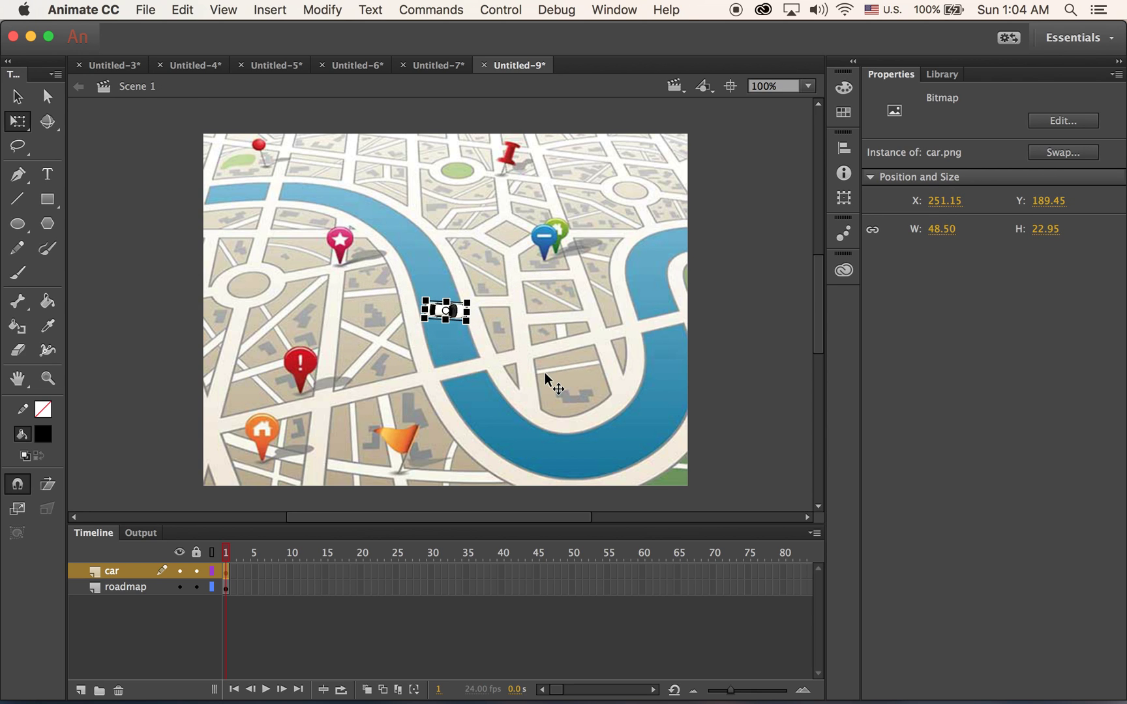
# Move the car just off the stage's left edge, to about X -53.80, Y 59.50
pyautogui.click(17, 97)
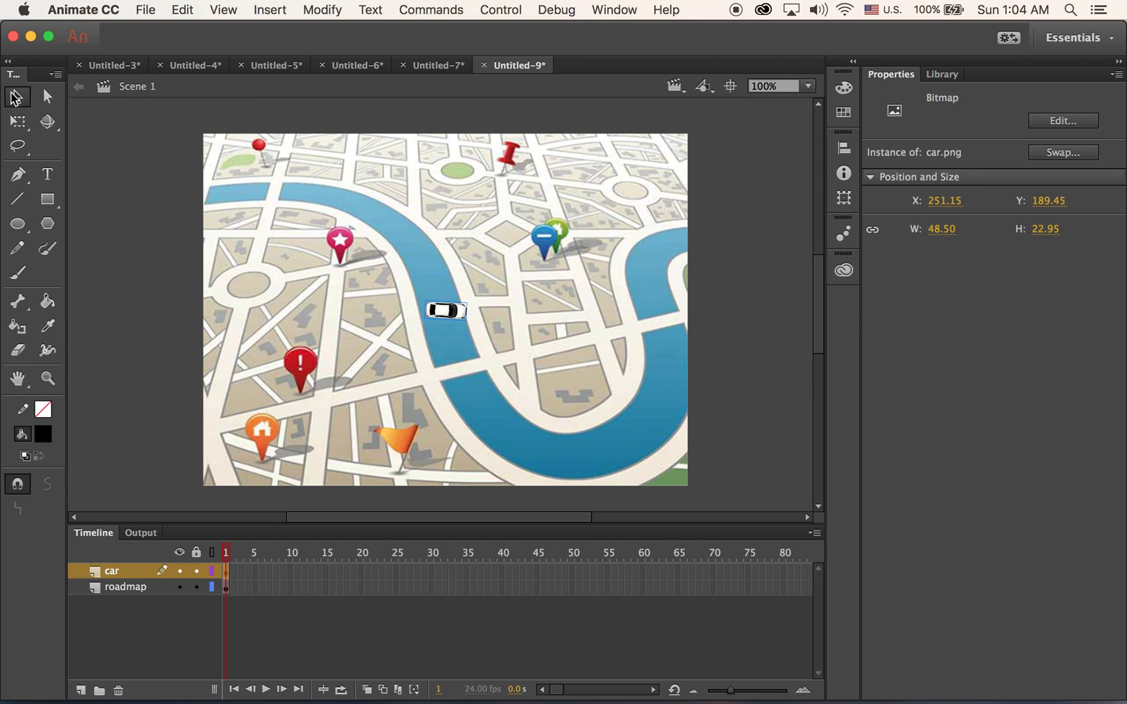
pyautogui.moveTo(455, 312); pyautogui.dragTo(182, 193)
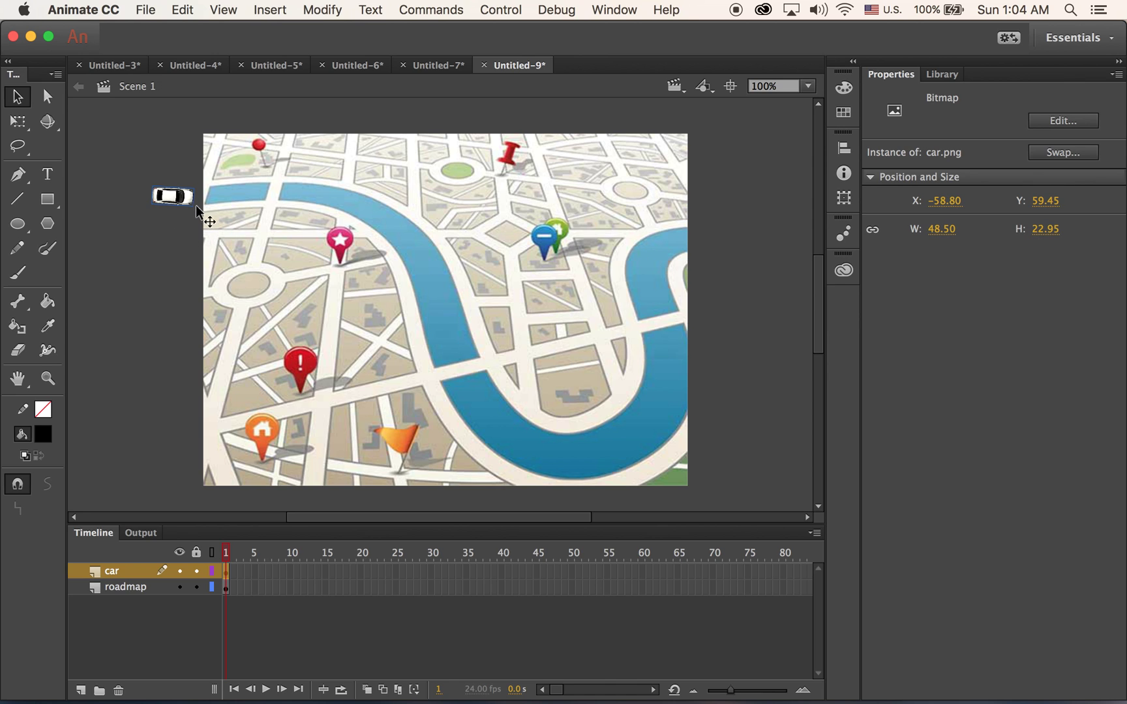
pyautogui.moveTo(194, 205); pyautogui.dragTo(253, 245)
pyautogui.press('z')
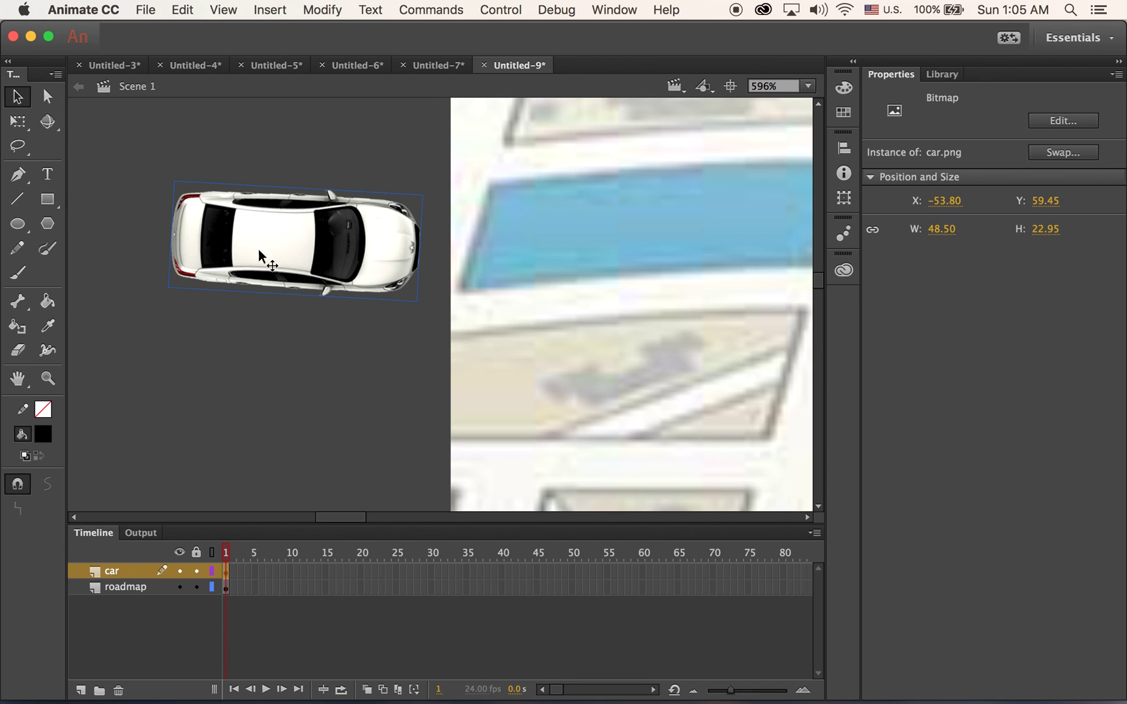
# Rotate the car a few degrees counter-clockwise and bring the whole map back into view
pyautogui.click(18, 122)
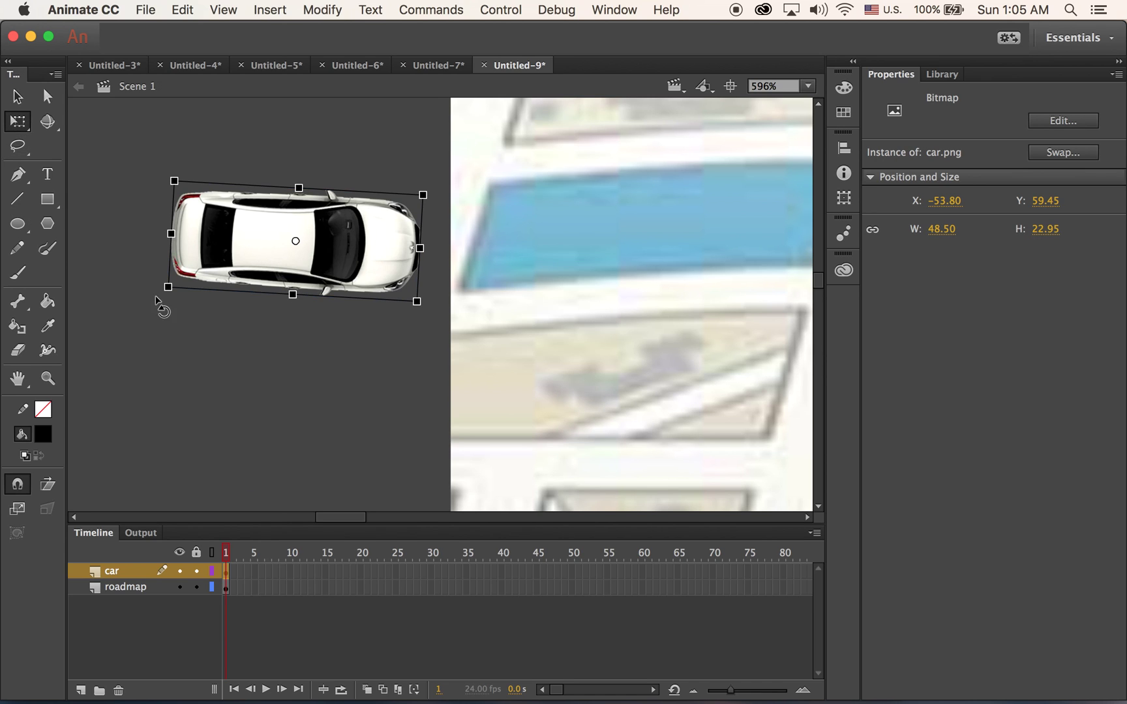
pyautogui.moveTo(157, 302)
pyautogui.mouseDown()
pyautogui.moveTo(176, 314)
pyautogui.moveTo(168, 323)
pyautogui.mouseUp()
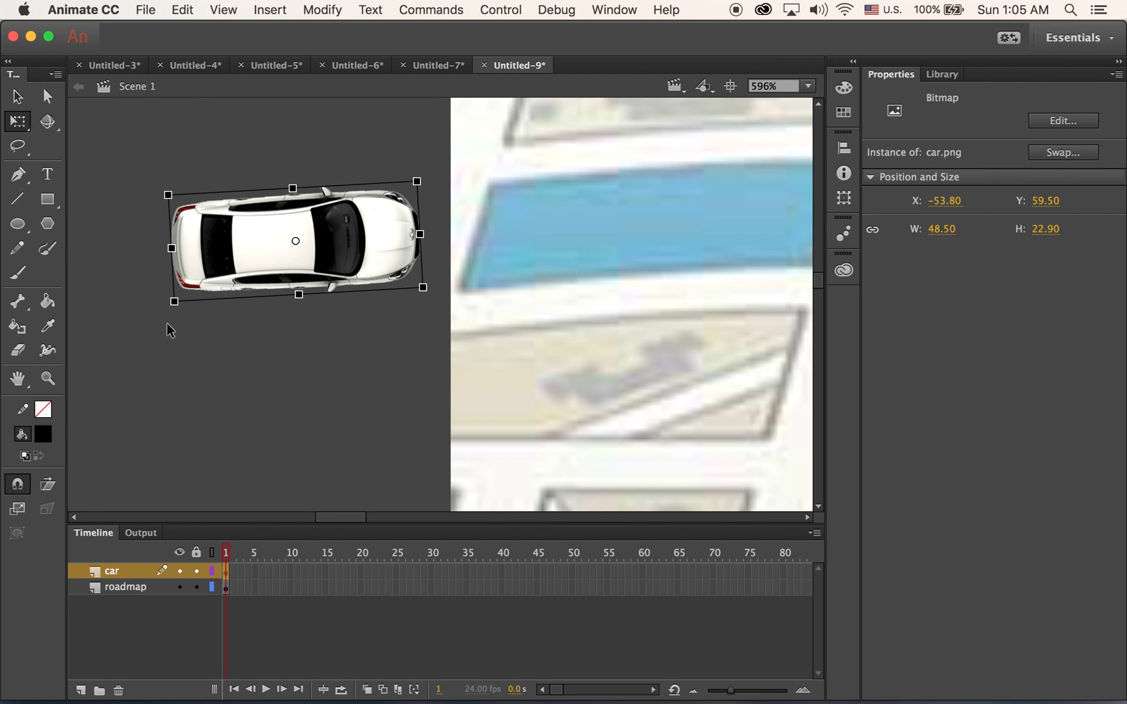
pyautogui.click(48, 378)
pyautogui.keyDown('alt'); pyautogui.click(483, 340); pyautogui.keyUp('alt')
pyautogui.keyDown('alt'); pyautogui.click(495, 339); pyautogui.keyUp('alt')
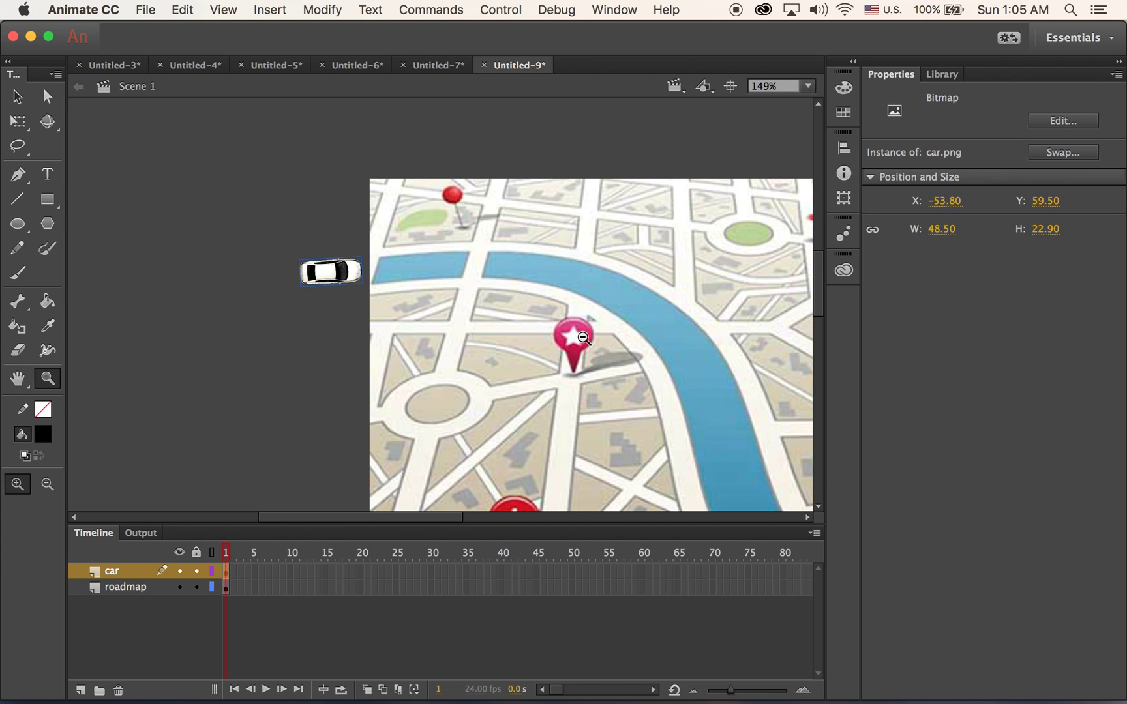
pyautogui.keyDown('alt'); pyautogui.click(587, 338); pyautogui.keyUp('alt')
pyautogui.moveTo(601, 402); pyautogui.dragTo(507, 317)
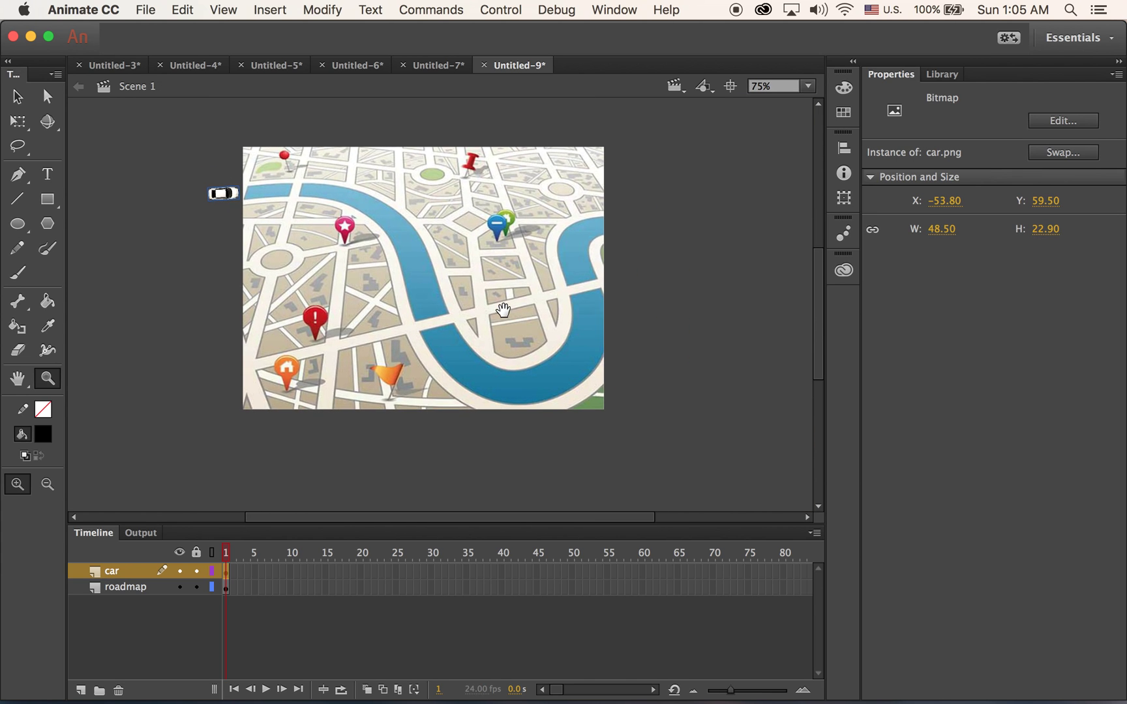
pyautogui.press('v')
pyautogui.click(155, 178)
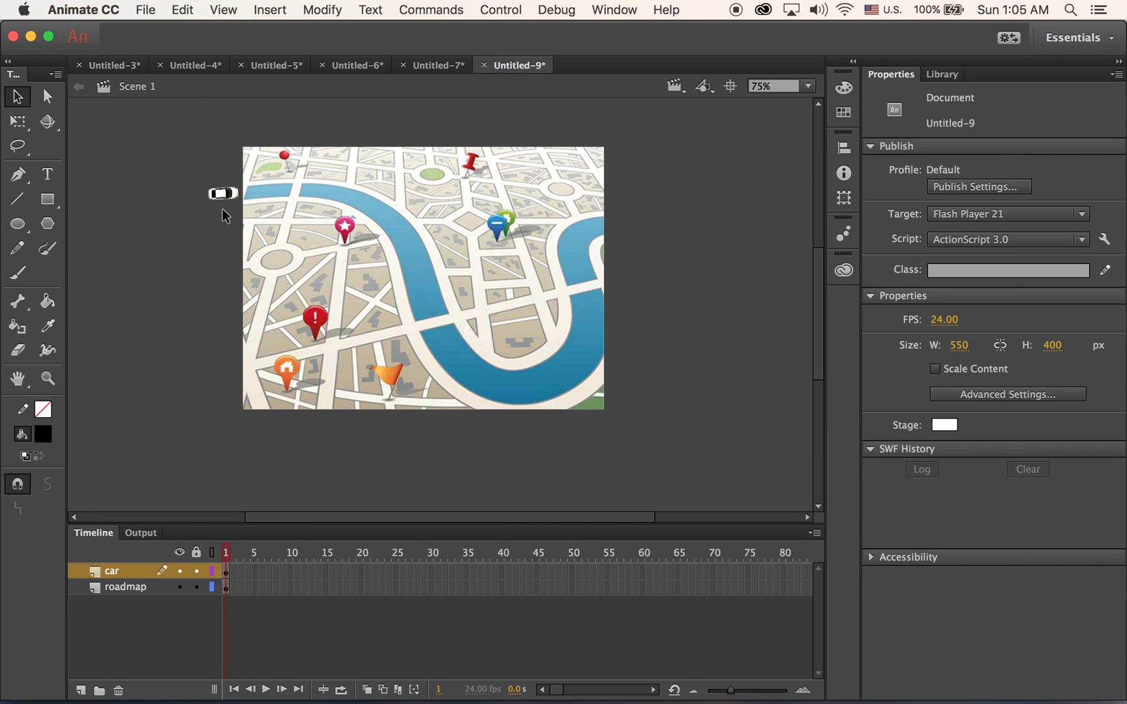
# Select frame 1 of the car layer and the car, then bring up the Insert menu
pyautogui.click(226, 575)
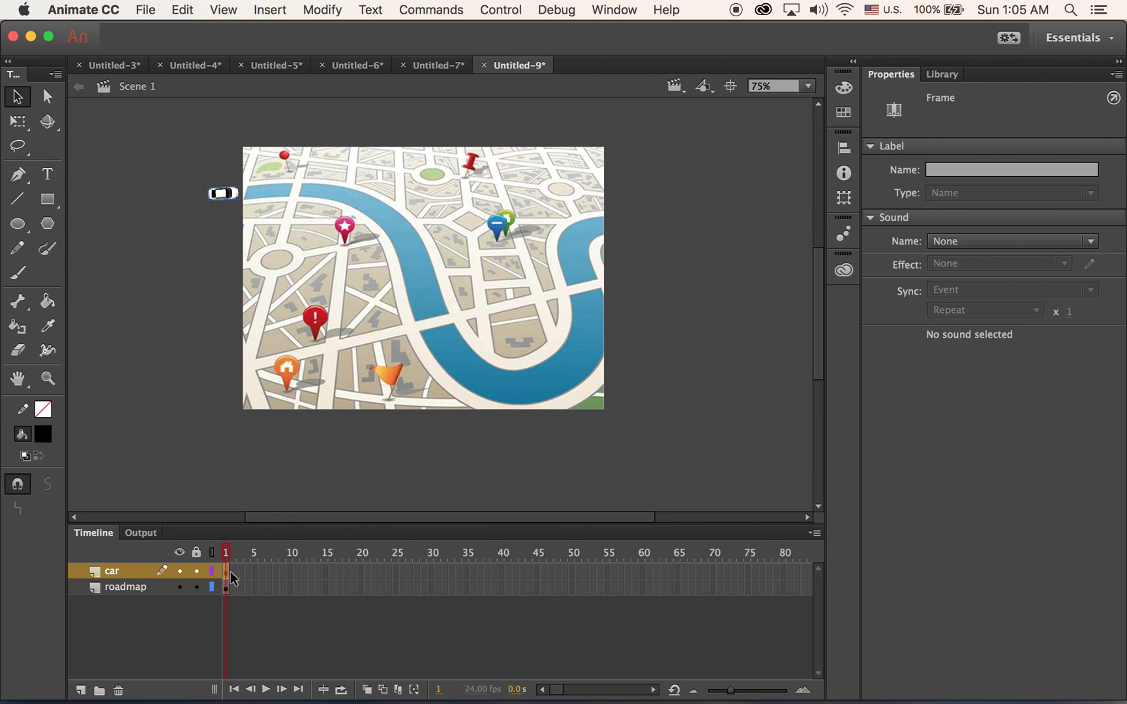
pyautogui.moveTo(230, 571); pyautogui.dragTo(224, 569)
pyautogui.moveTo(226, 571); pyautogui.dragTo(226, 571)
pyautogui.click(229, 193)
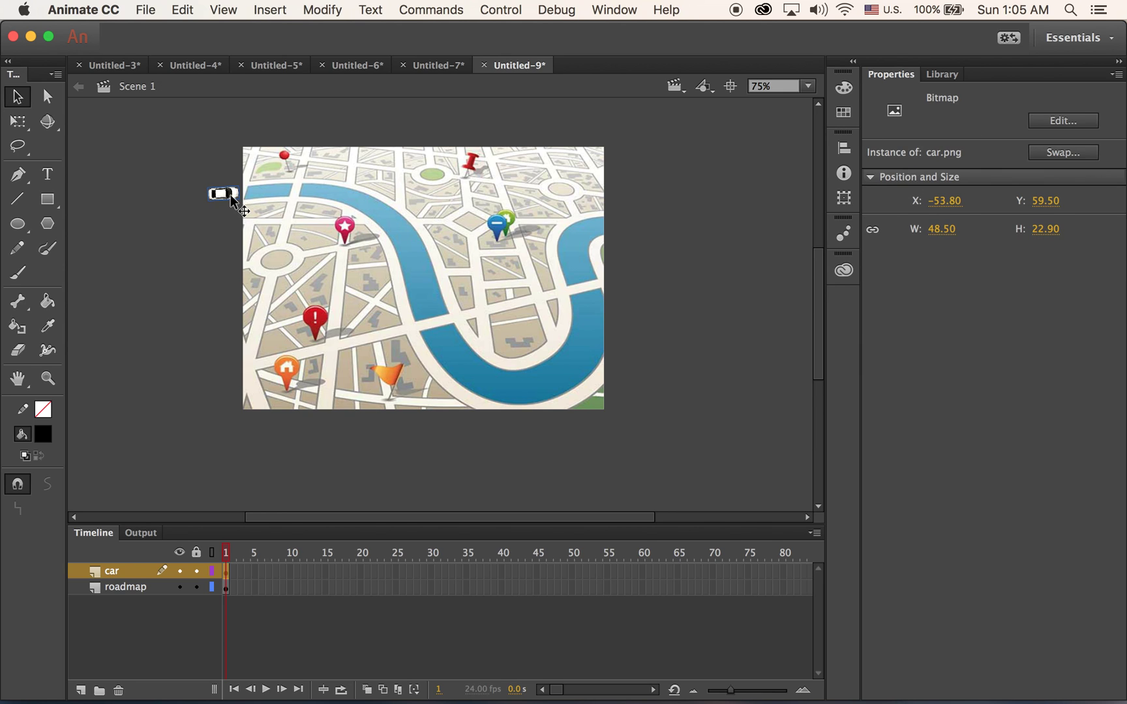
pyautogui.click(224, 570)
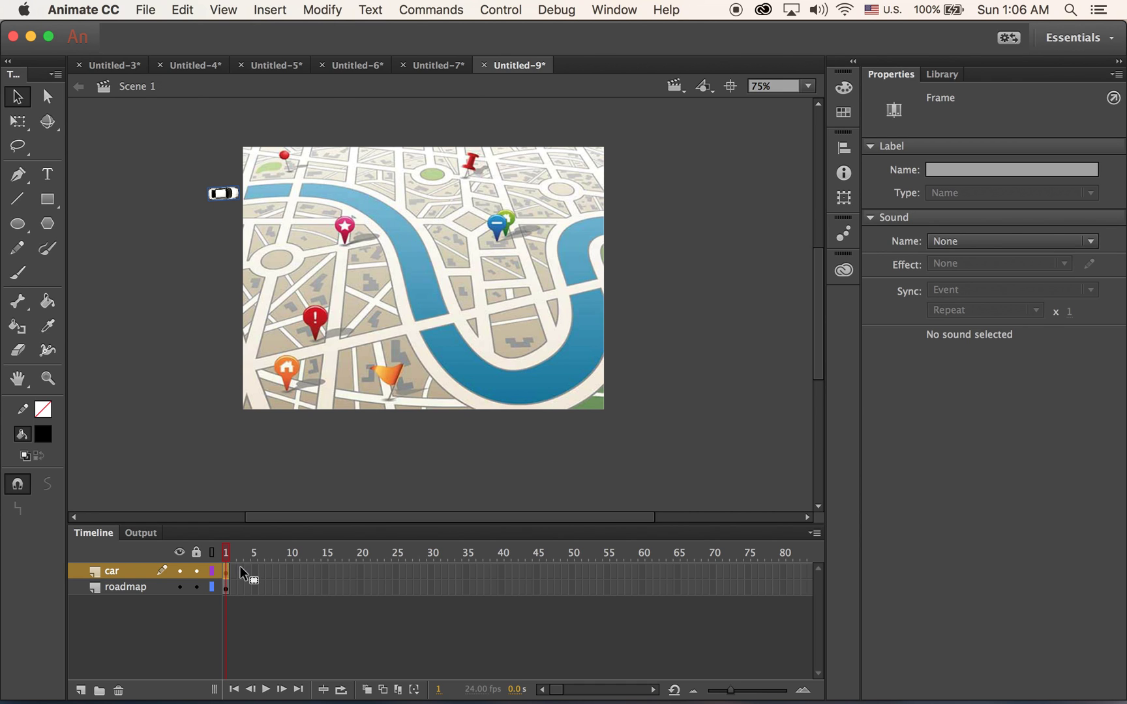
pyautogui.click(269, 10)
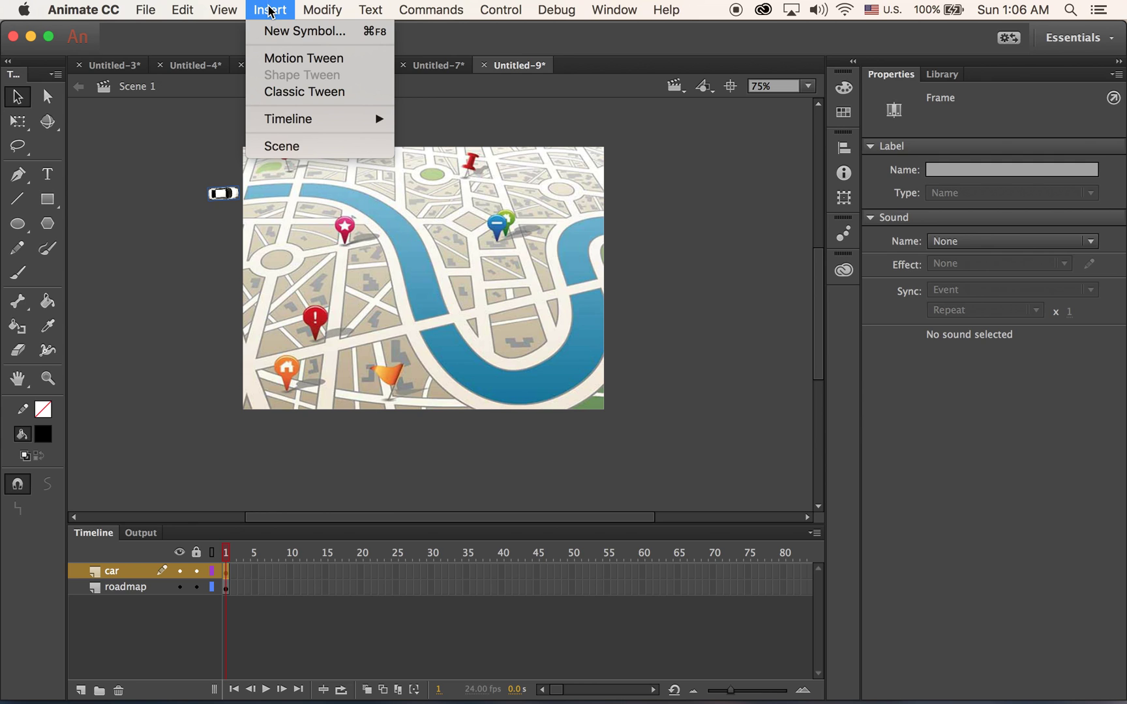
# Apply a motion tween, converting the car to a Symbol 1 movie clip spanning frames 1–24
pyautogui.click(297, 57)
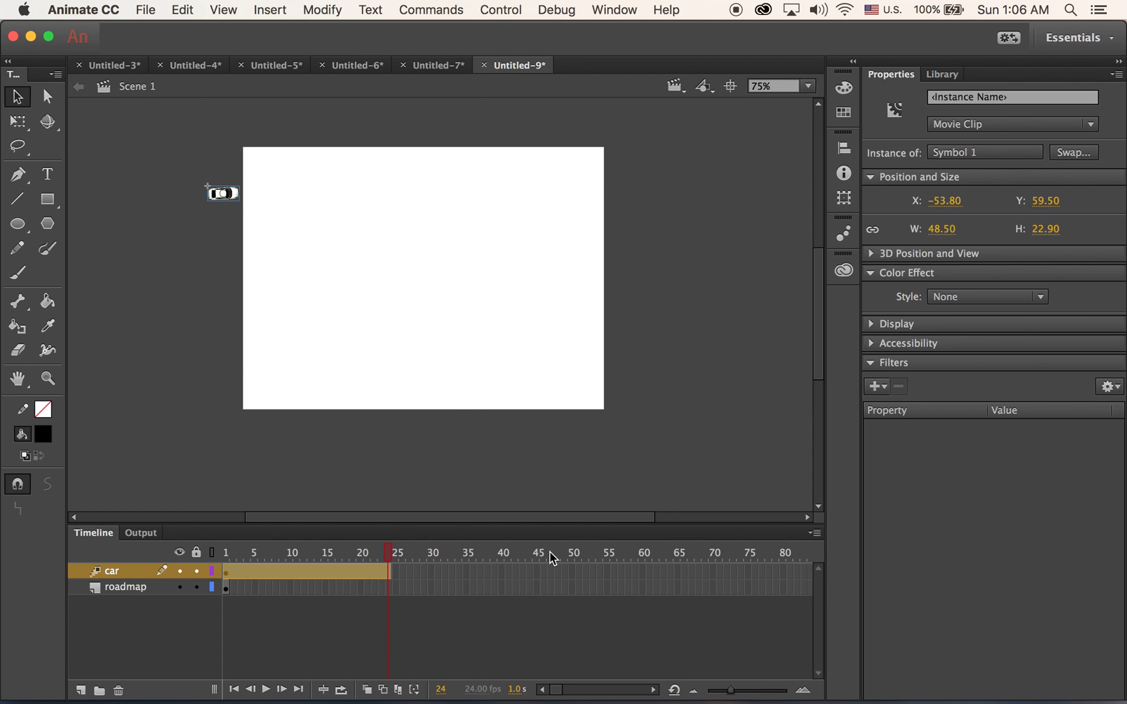
pyautogui.click(265, 8)
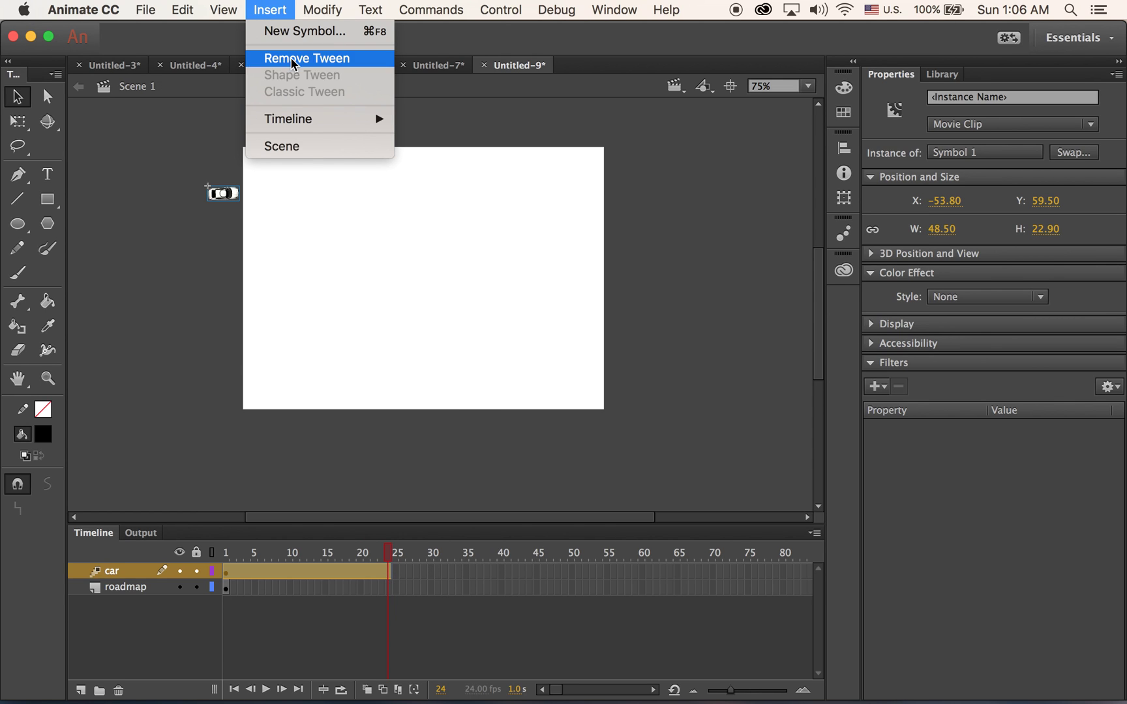
# Insert a keyframe at the car tween's end, then extend the roadmap layer to frame 24
pyautogui.moveTo(316, 121)
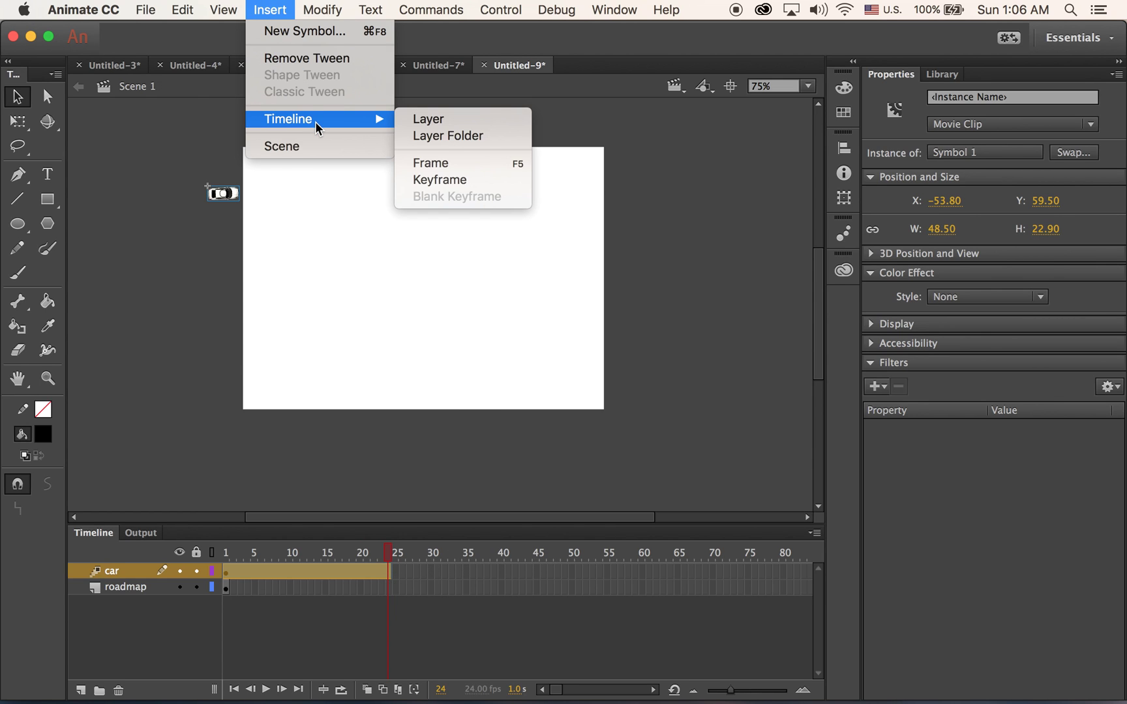
pyautogui.click(509, 180)
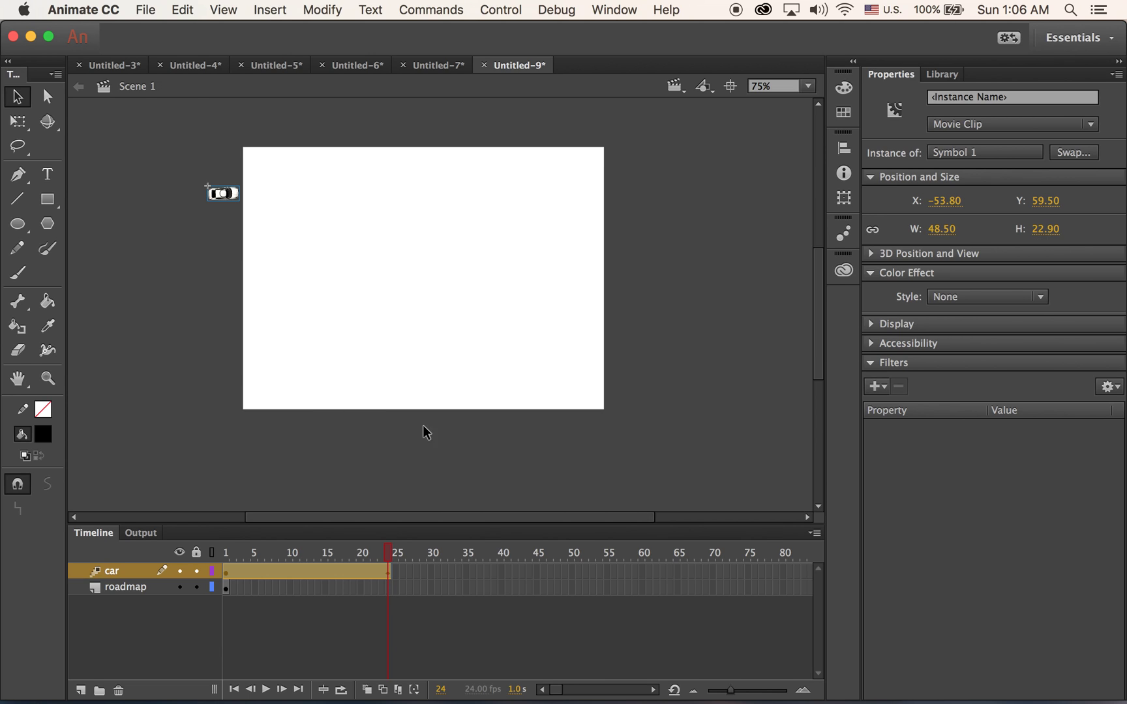
pyautogui.click(133, 590)
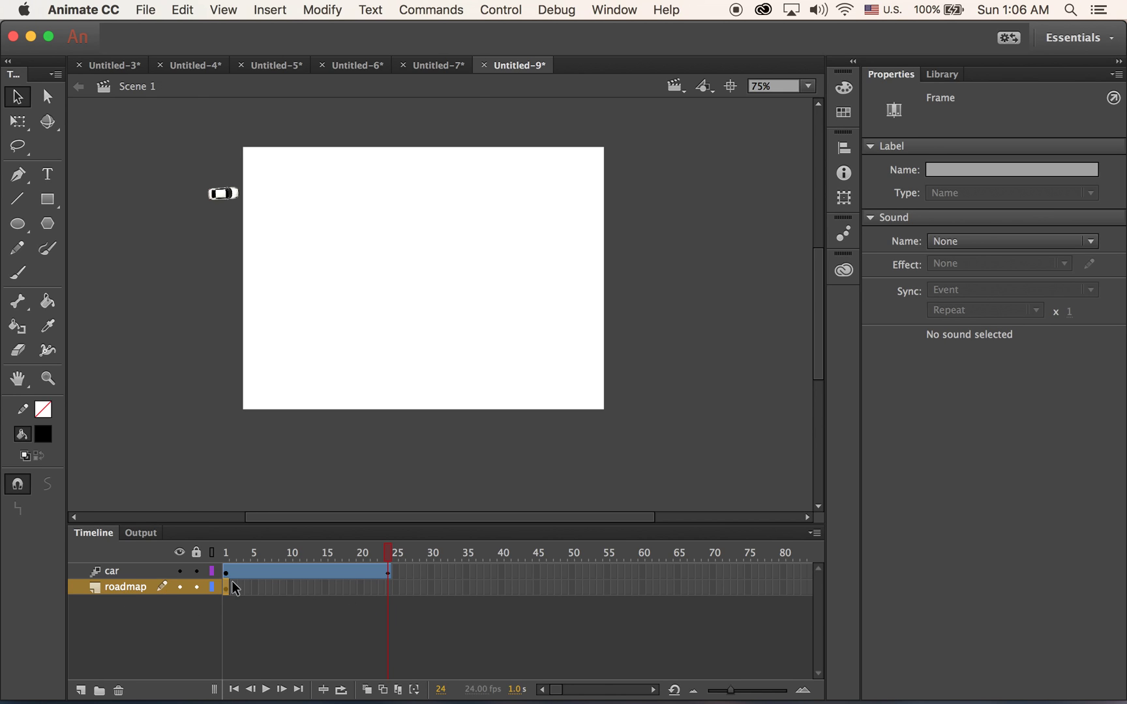
pyautogui.click(386, 590)
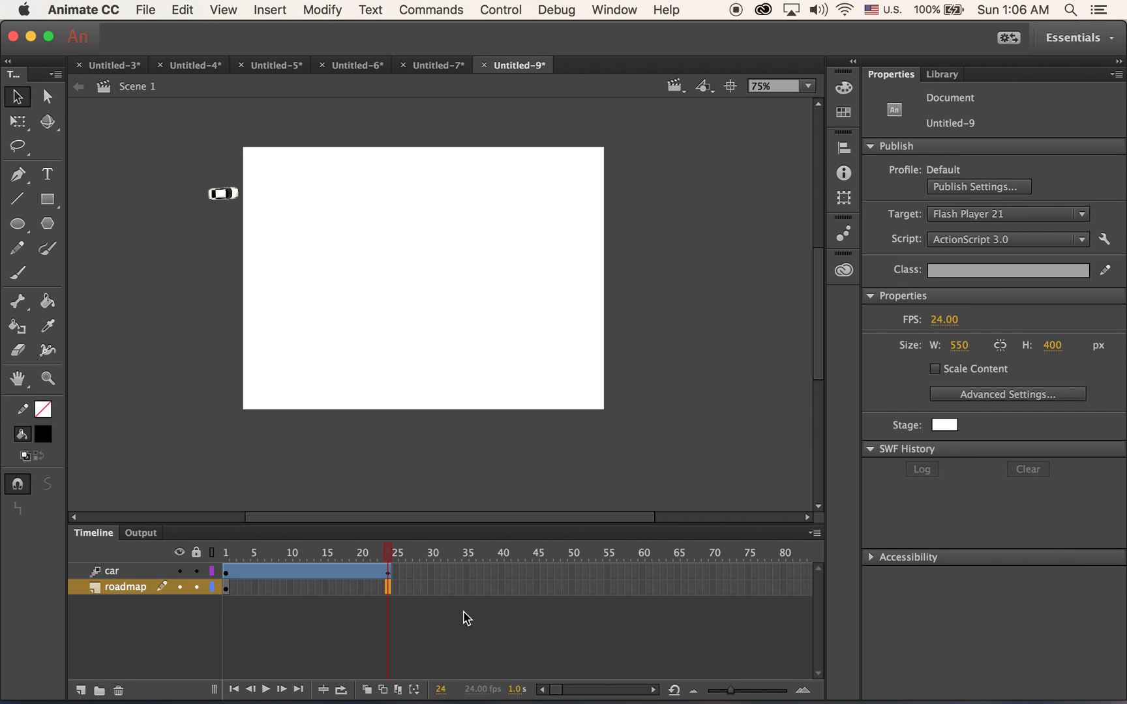
pyautogui.click(264, 10)
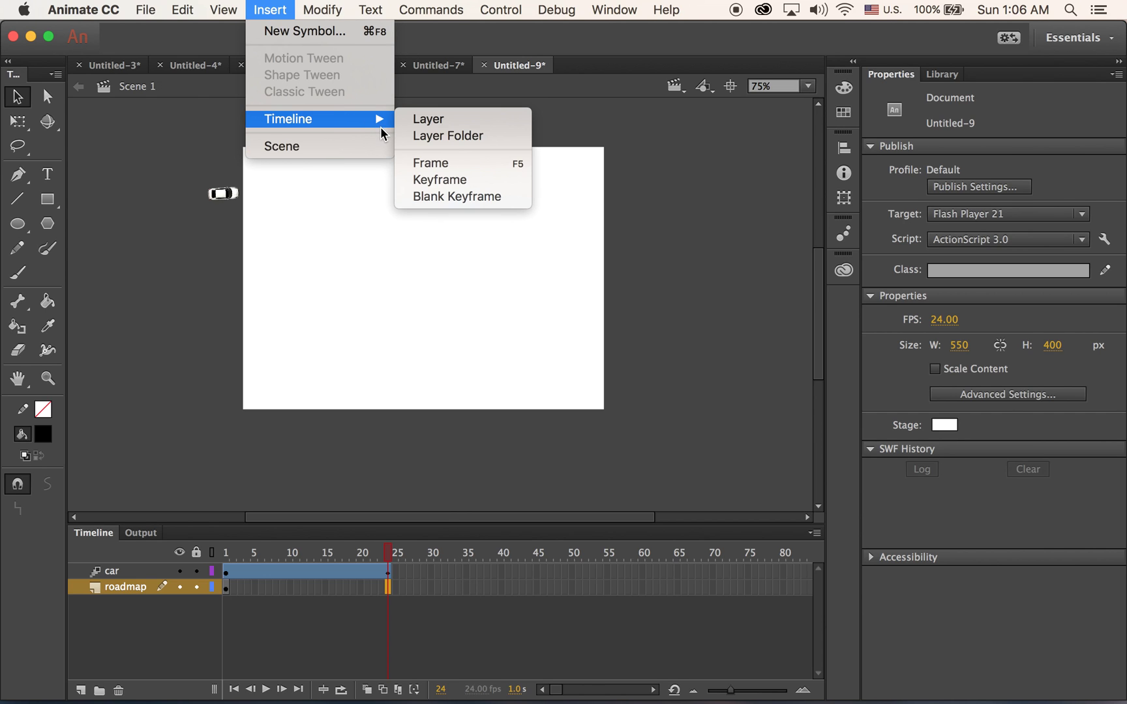
pyautogui.moveTo(373, 119)
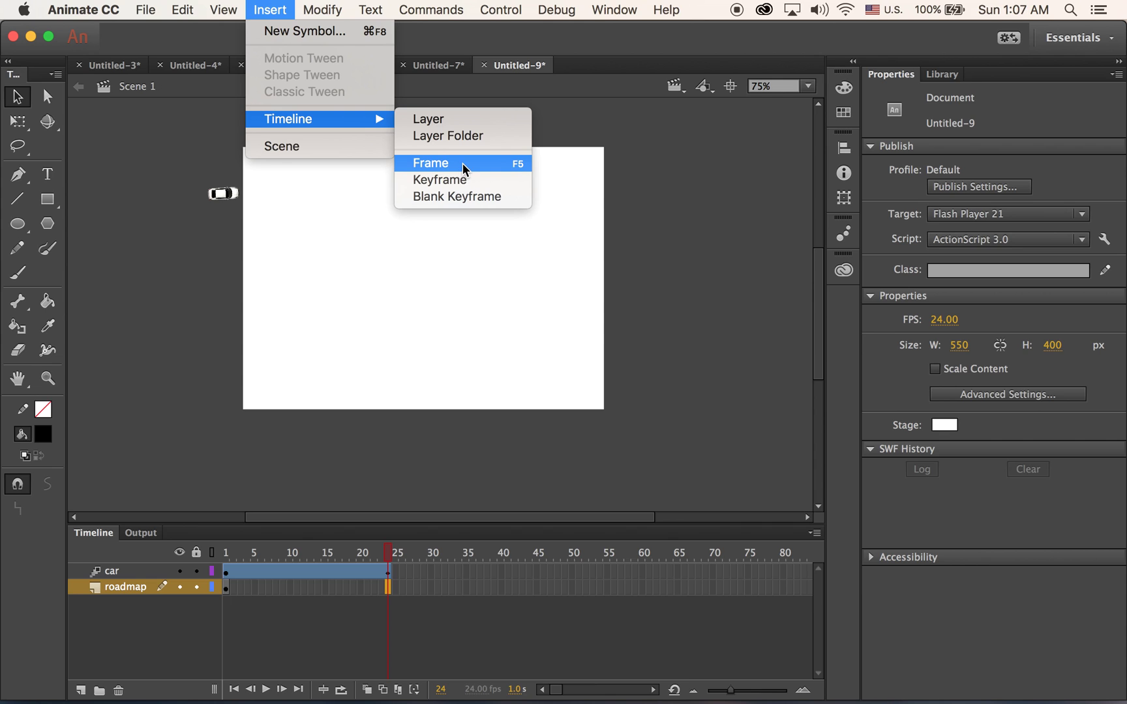
pyautogui.click(463, 166)
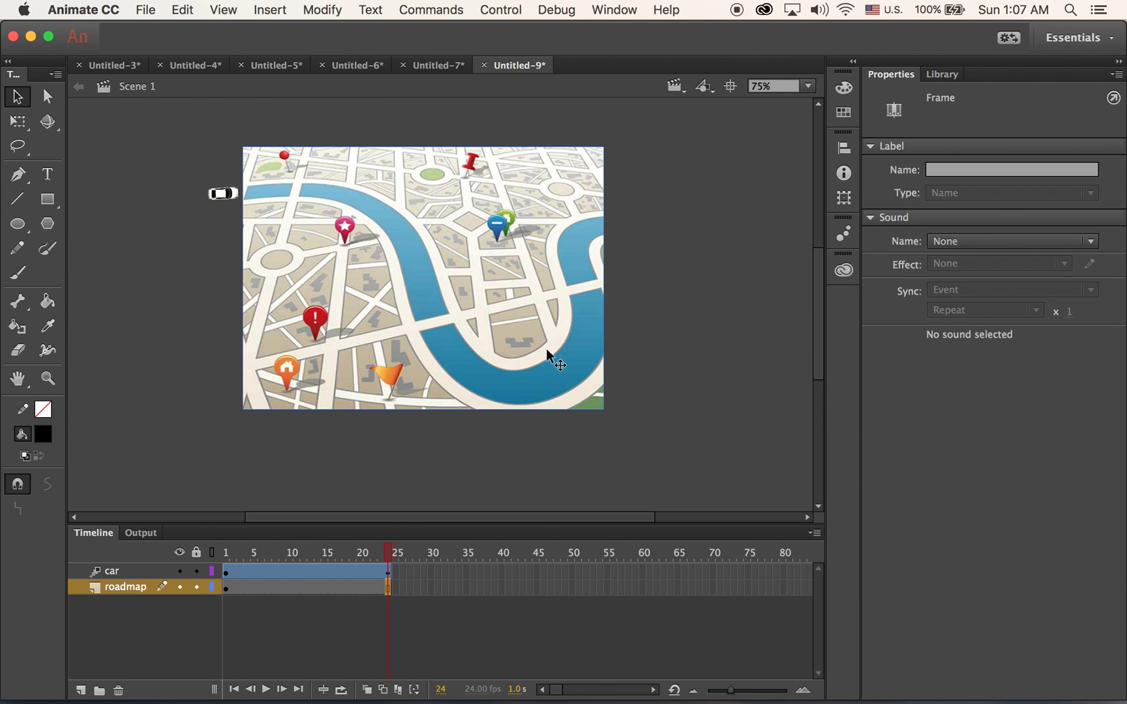
# At frame 24, drag the car just past the stage's right edge, then play the tween twice
pyautogui.click(127, 571)
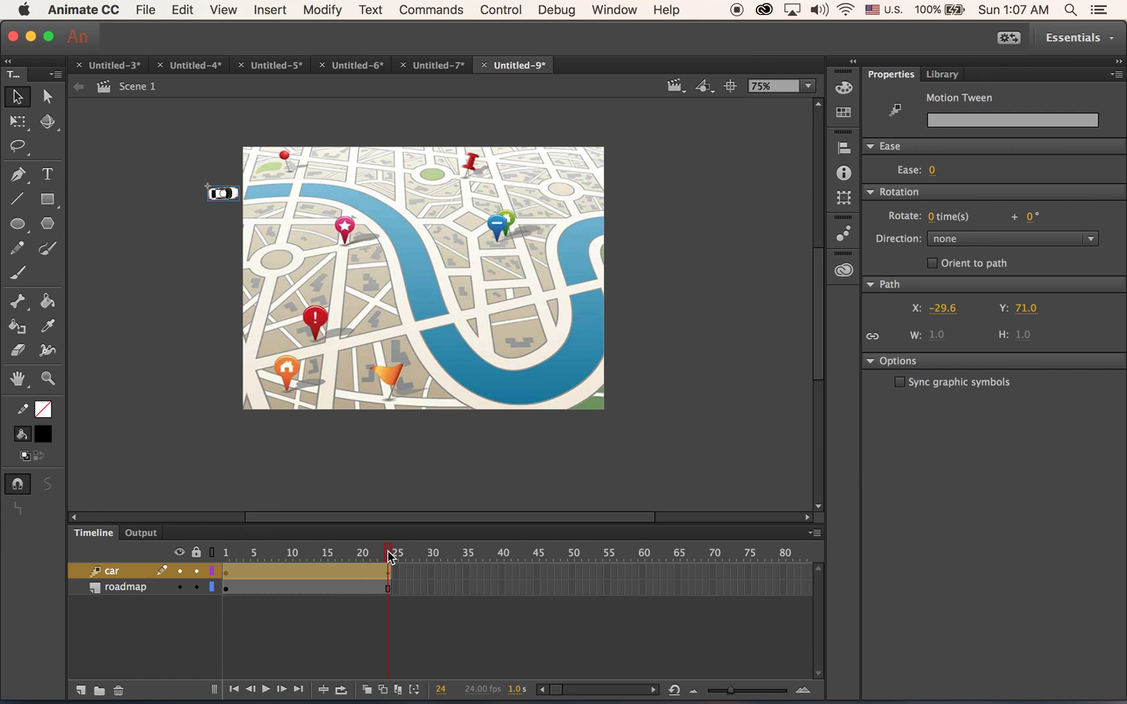
pyautogui.moveTo(390, 557)
pyautogui.mouseDown()
pyautogui.moveTo(326, 554)
pyautogui.moveTo(391, 556)
pyautogui.mouseUp()
pyautogui.click(395, 571)
pyautogui.moveTo(225, 189); pyautogui.dragTo(631, 222)
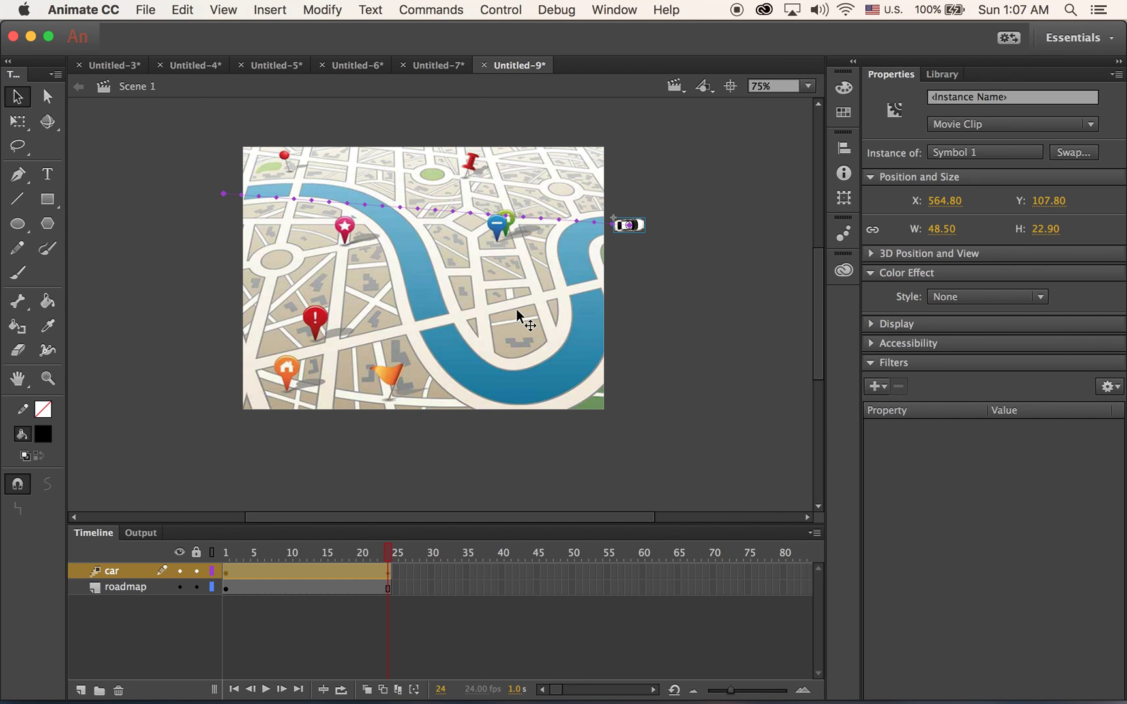
pyautogui.press('Return')
pyautogui.press('Return')
pyautogui.press('Return')
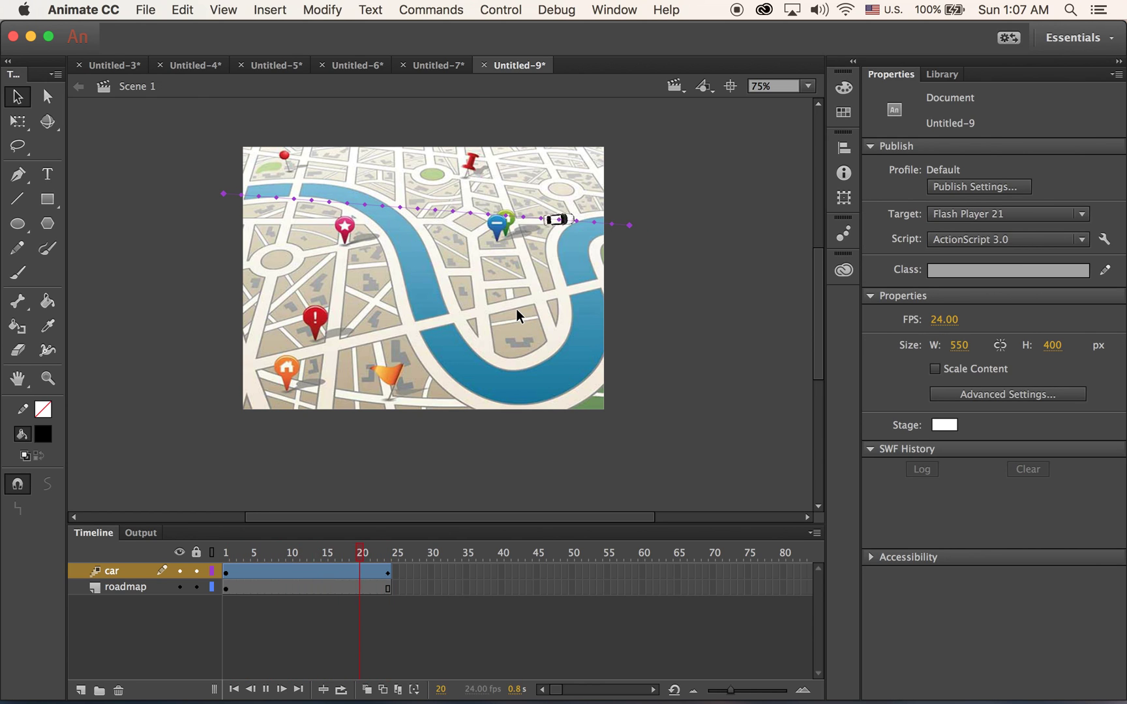
pyautogui.press('Return')
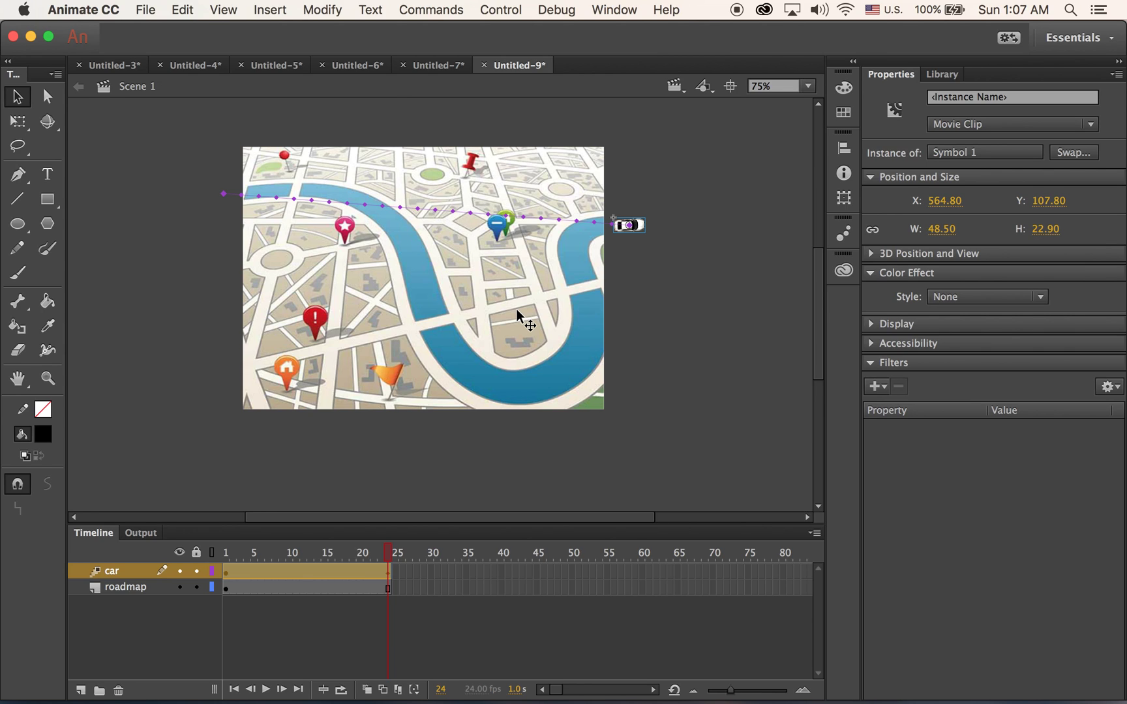
# Insert a keyframe at frame 9 of the car's tween and bend its path upward into a gentle curve
pyautogui.moveTo(388, 553); pyautogui.dragTo(230, 554)
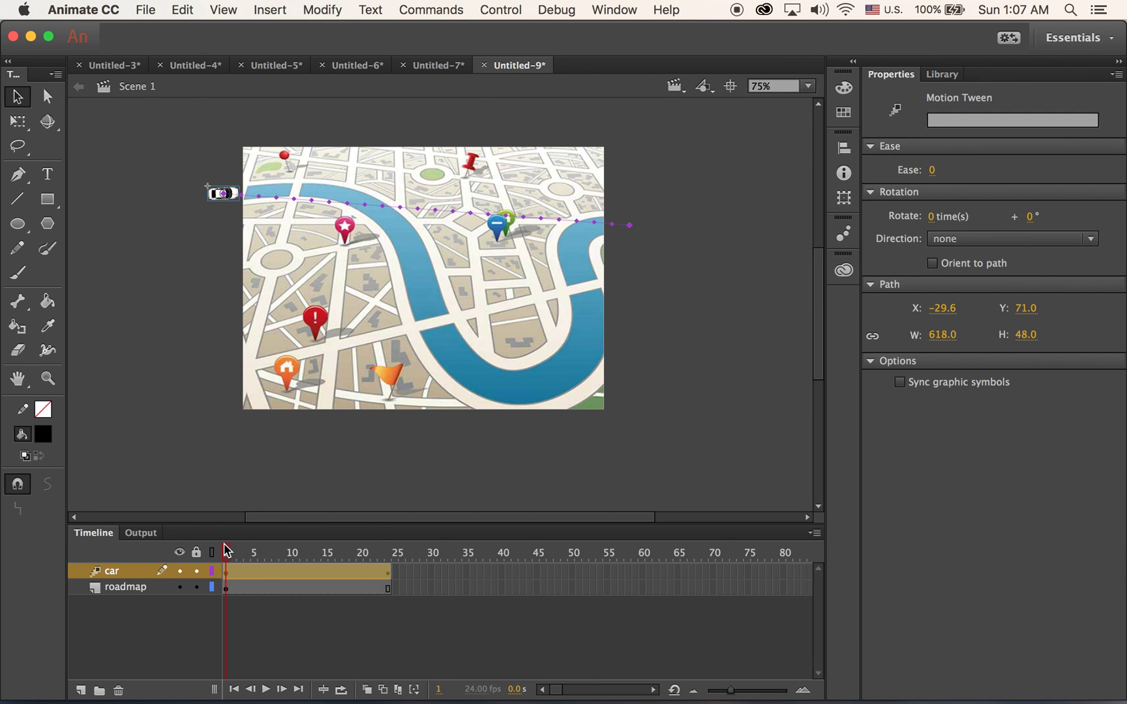
pyautogui.moveTo(228, 562); pyautogui.dragTo(281, 568)
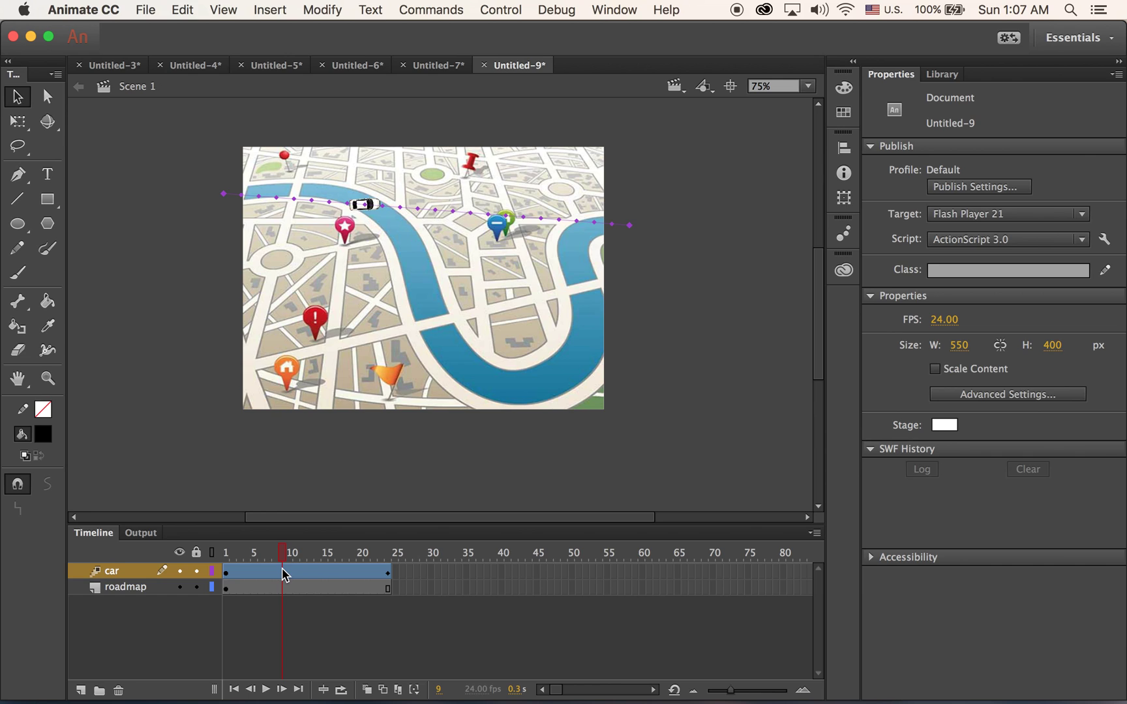
pyautogui.click(282, 568)
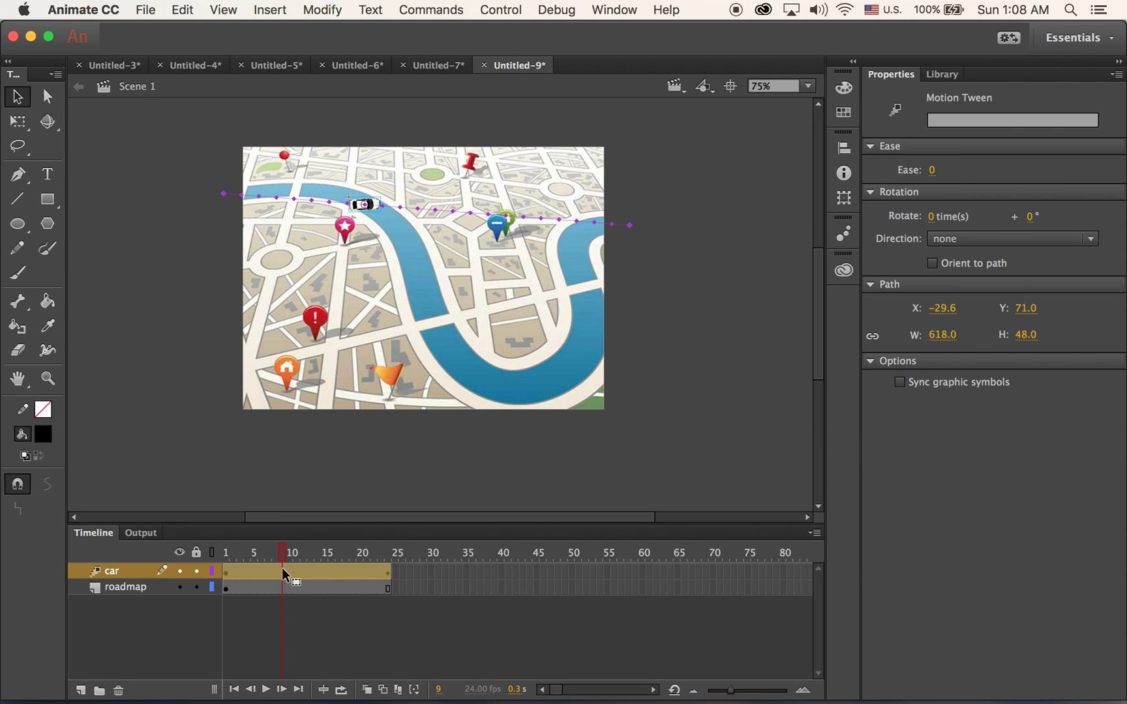
pyautogui.click(285, 9)
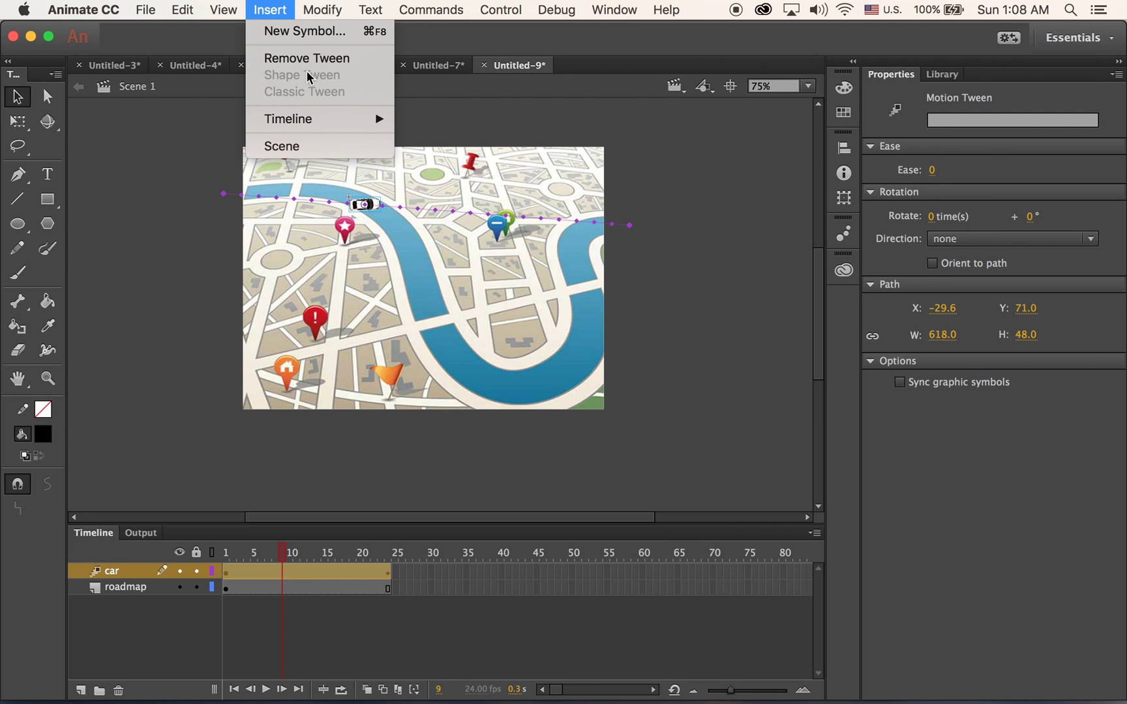
pyautogui.moveTo(322, 121)
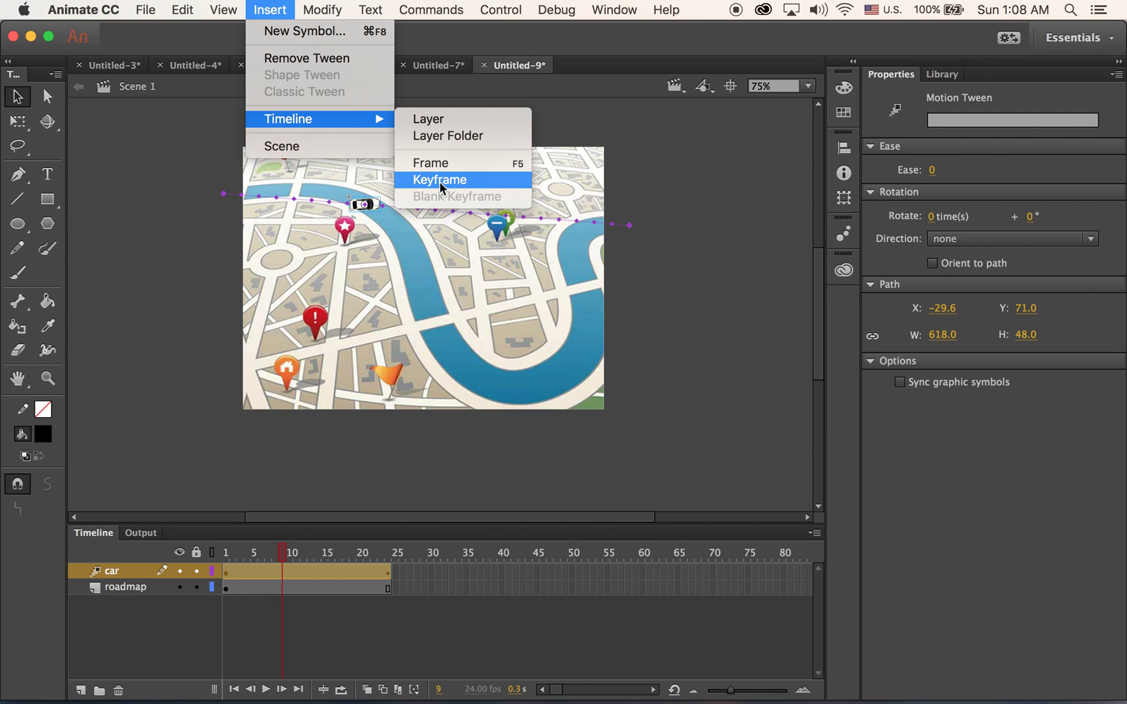
pyautogui.click(440, 182)
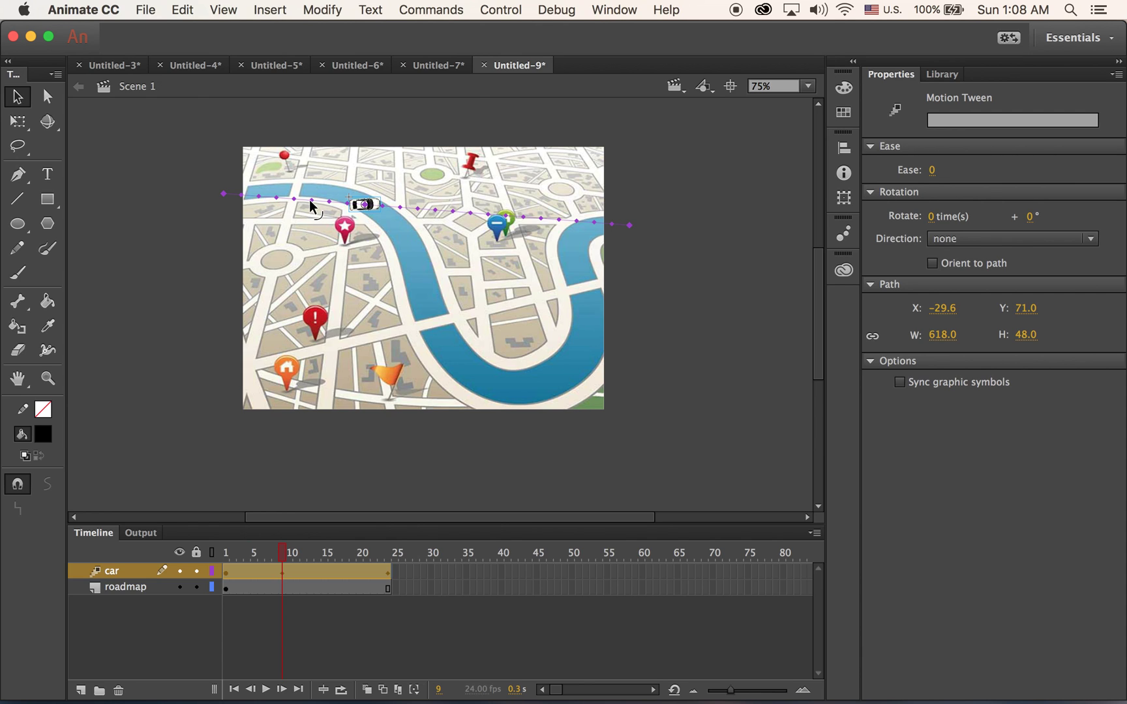
pyautogui.moveTo(310, 202); pyautogui.dragTo(313, 193)
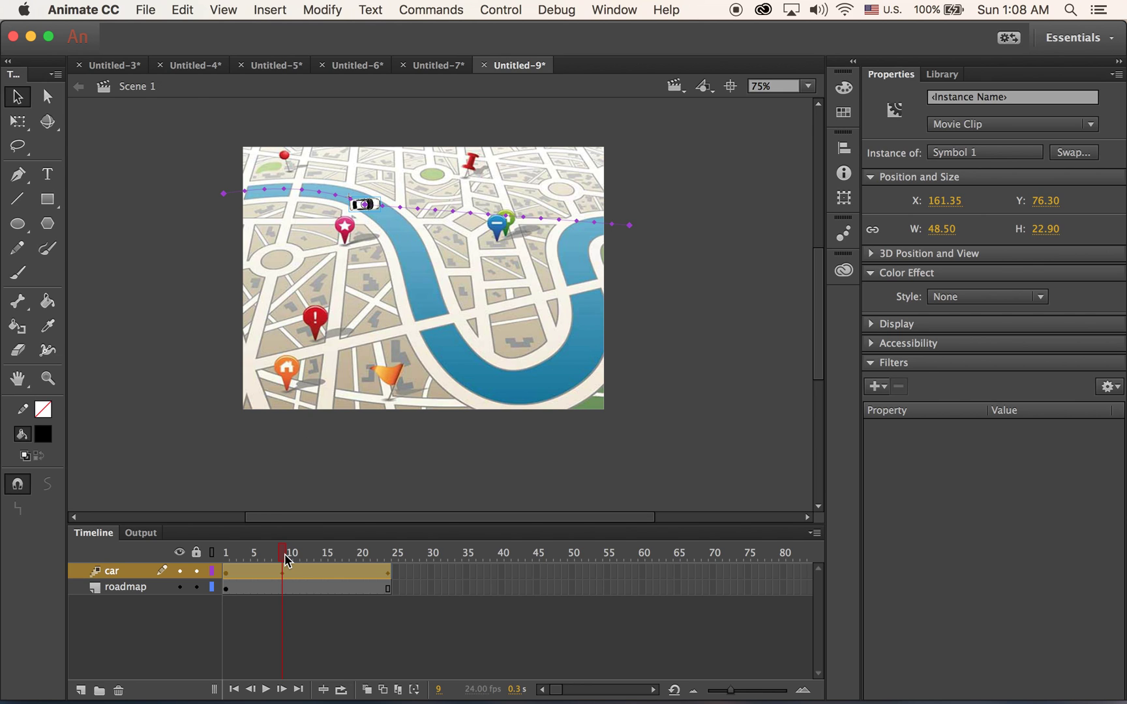
# Add a keyframe at frame 16 and move the car down onto the river's lower bend
pyautogui.moveTo(284, 554); pyautogui.dragTo(309, 553)
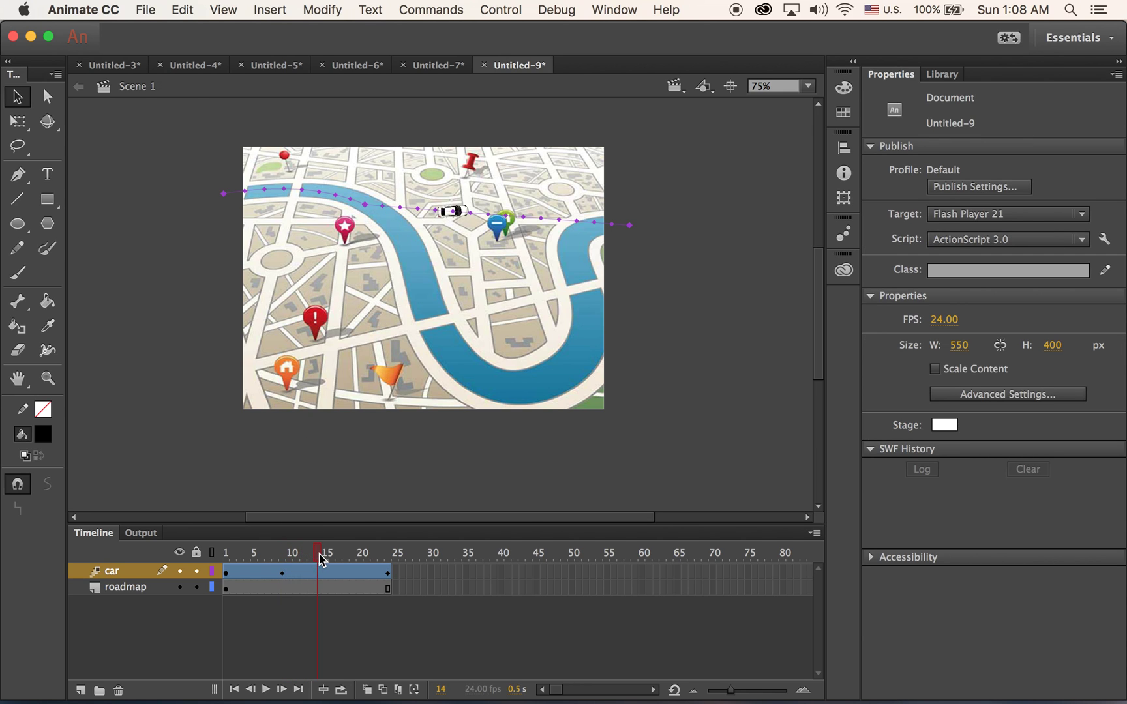
pyautogui.moveTo(322, 559); pyautogui.dragTo(332, 561)
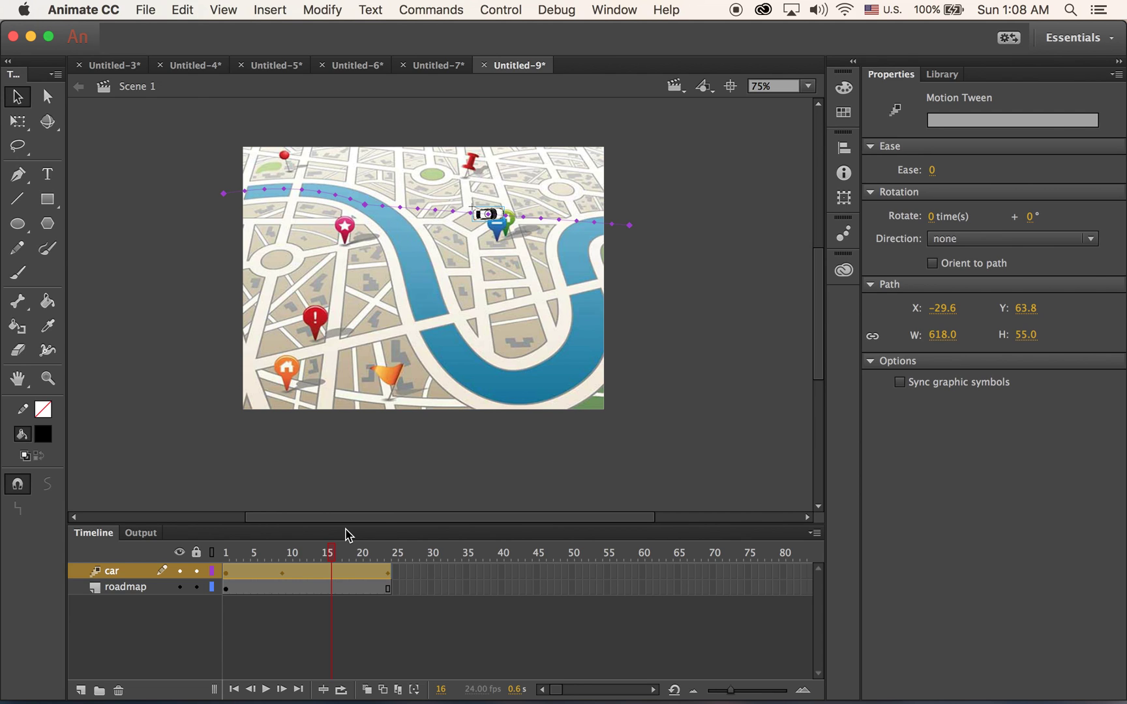
pyautogui.press('F6')
pyautogui.moveTo(494, 217); pyautogui.dragTo(523, 391)
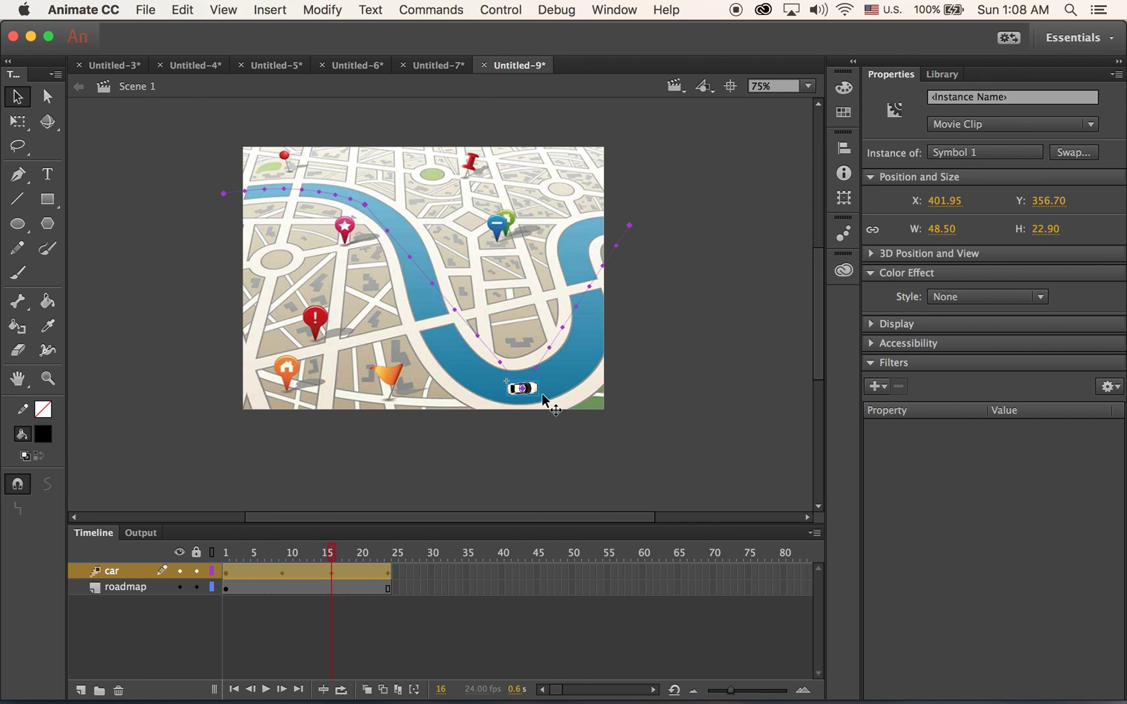
# At frame 12, bend the path's lower curve to follow the river
pyautogui.click(319, 555)
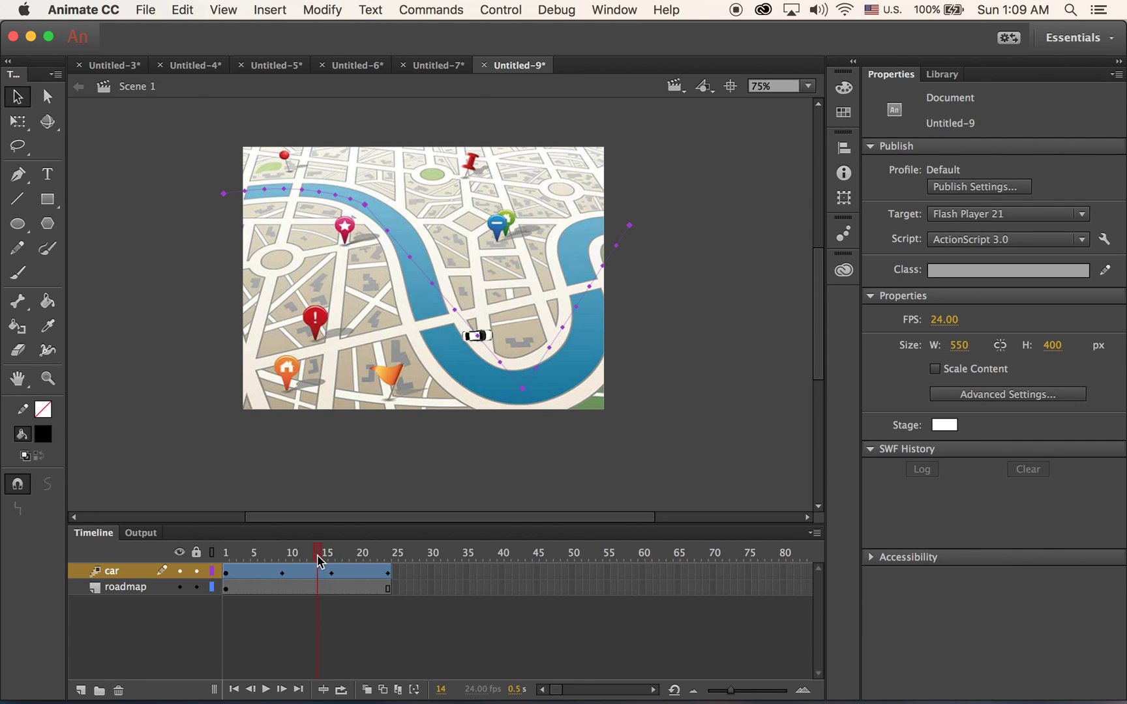
pyautogui.moveTo(319, 561)
pyautogui.mouseDown()
pyautogui.moveTo(287, 562)
pyautogui.moveTo(311, 572)
pyautogui.moveTo(302, 571)
pyautogui.mouseUp()
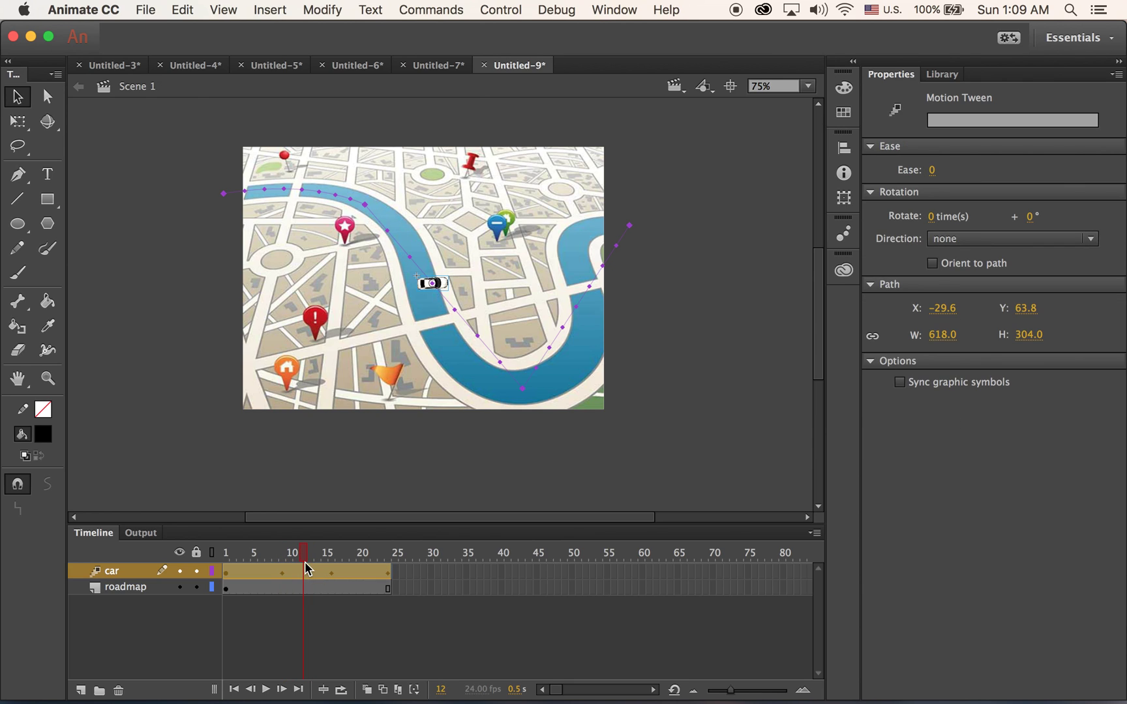
pyautogui.click(304, 572)
pyautogui.click(411, 258)
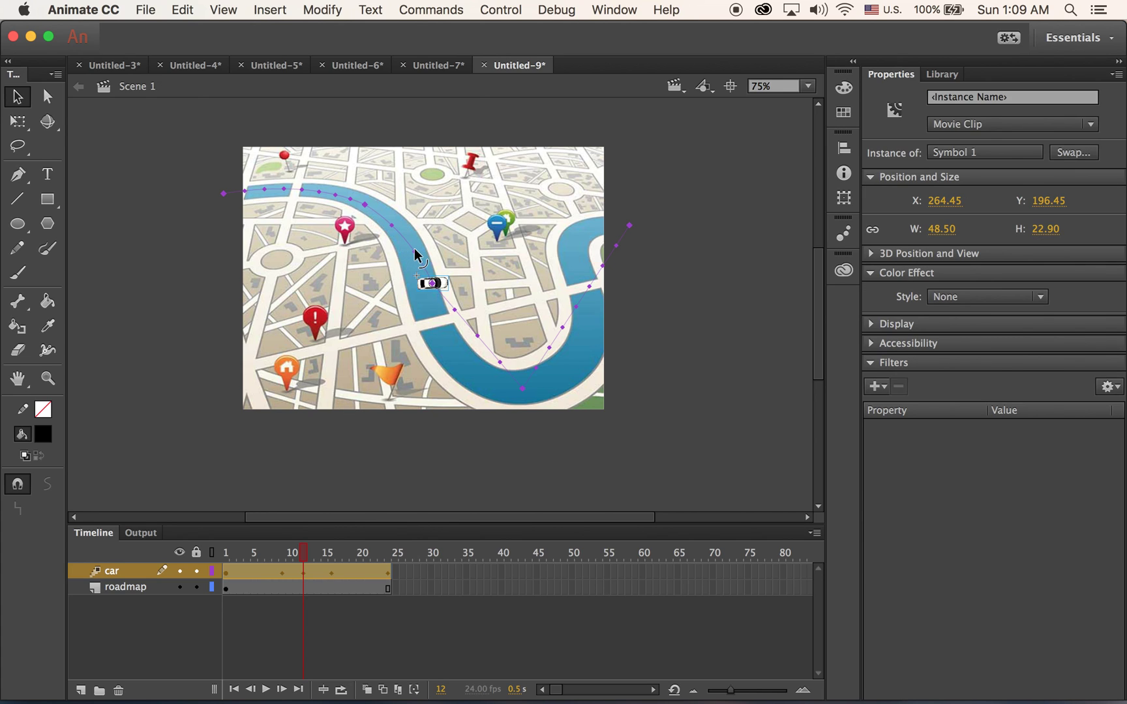
pyautogui.moveTo(477, 337); pyautogui.dragTo(463, 359)
# At frame 21, curve the path's right section along the river, then recheck at frame 12
pyautogui.moveTo(307, 559); pyautogui.dragTo(360, 569)
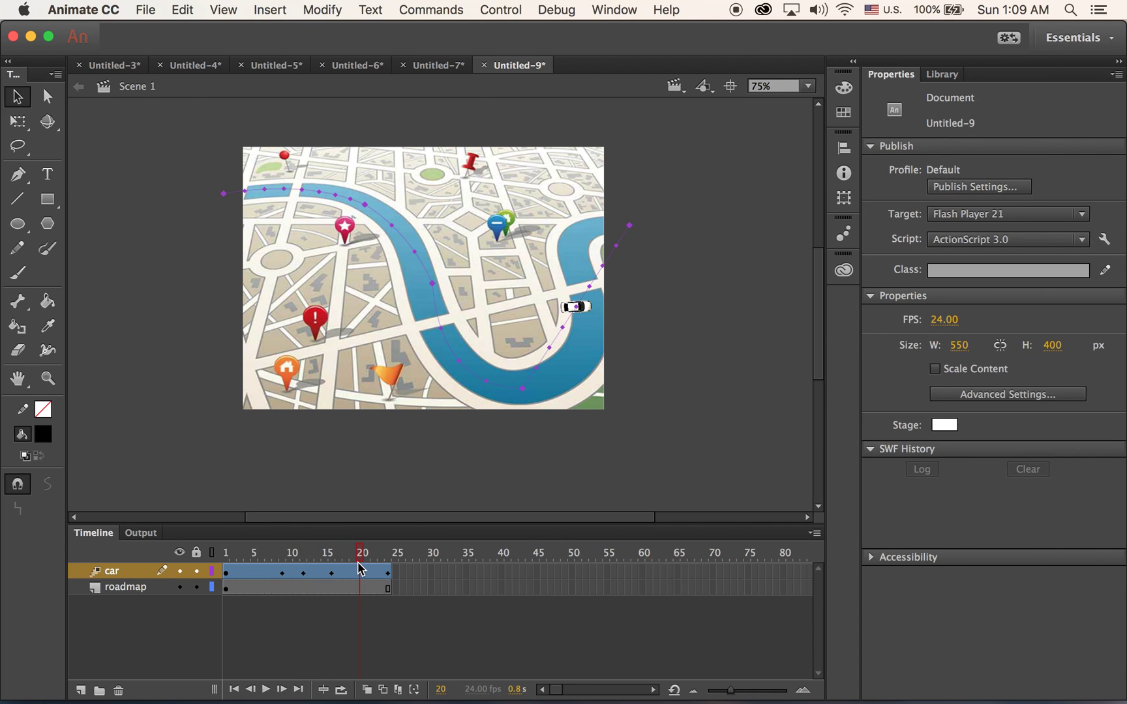
pyautogui.click(366, 571)
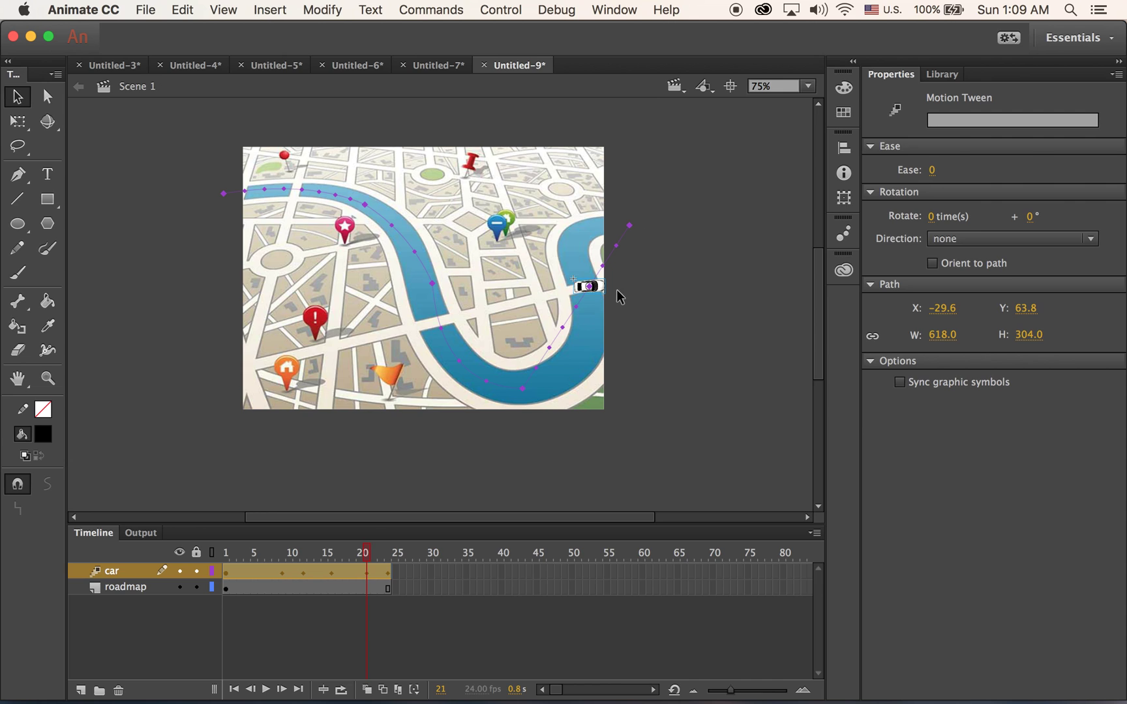
pyautogui.moveTo(561, 326); pyautogui.dragTo(589, 357)
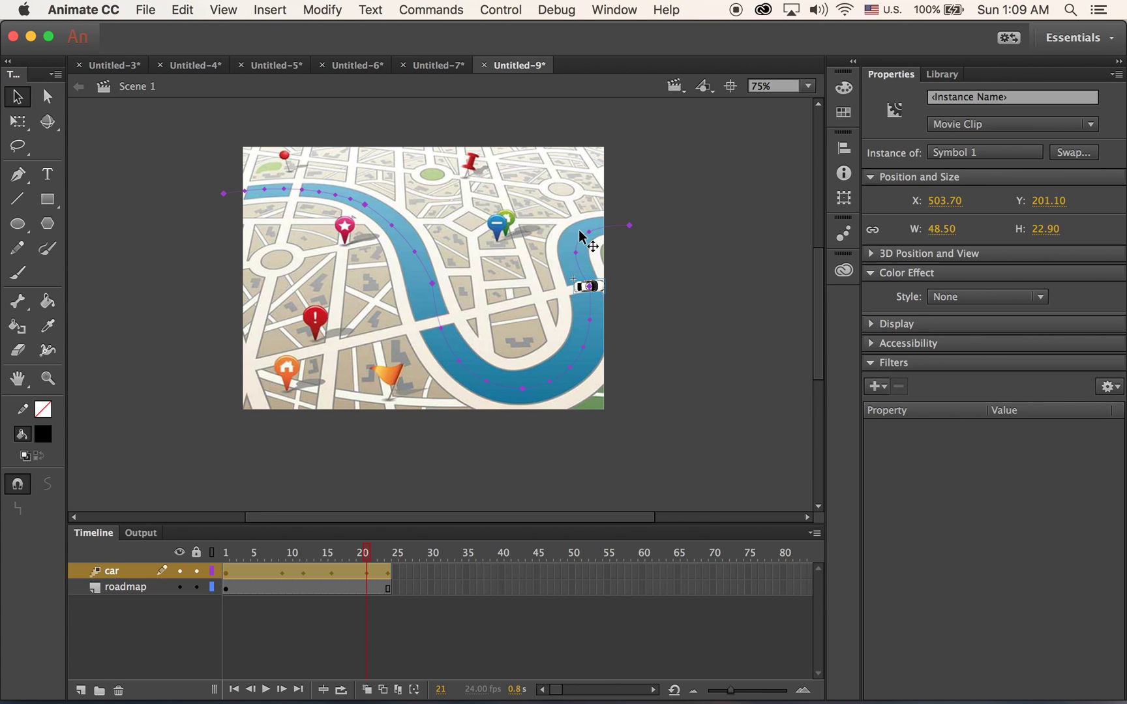
pyautogui.click(429, 283)
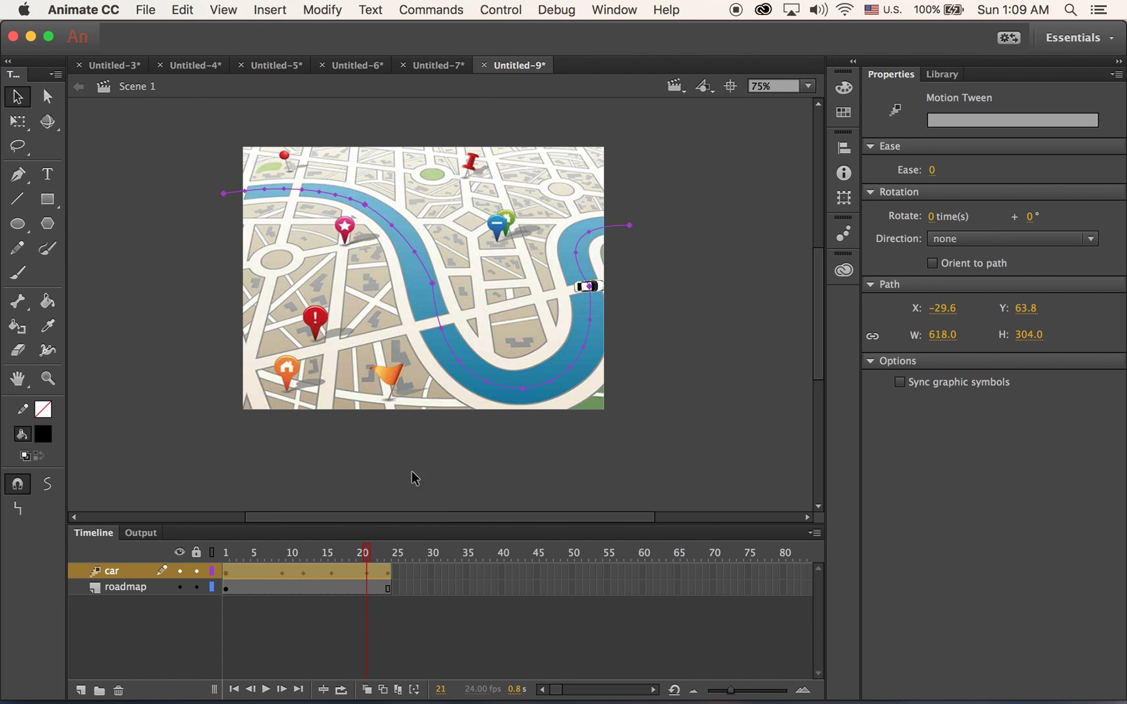
pyautogui.click(339, 568)
pyautogui.moveTo(339, 565); pyautogui.dragTo(304, 567)
pyautogui.click(468, 354)
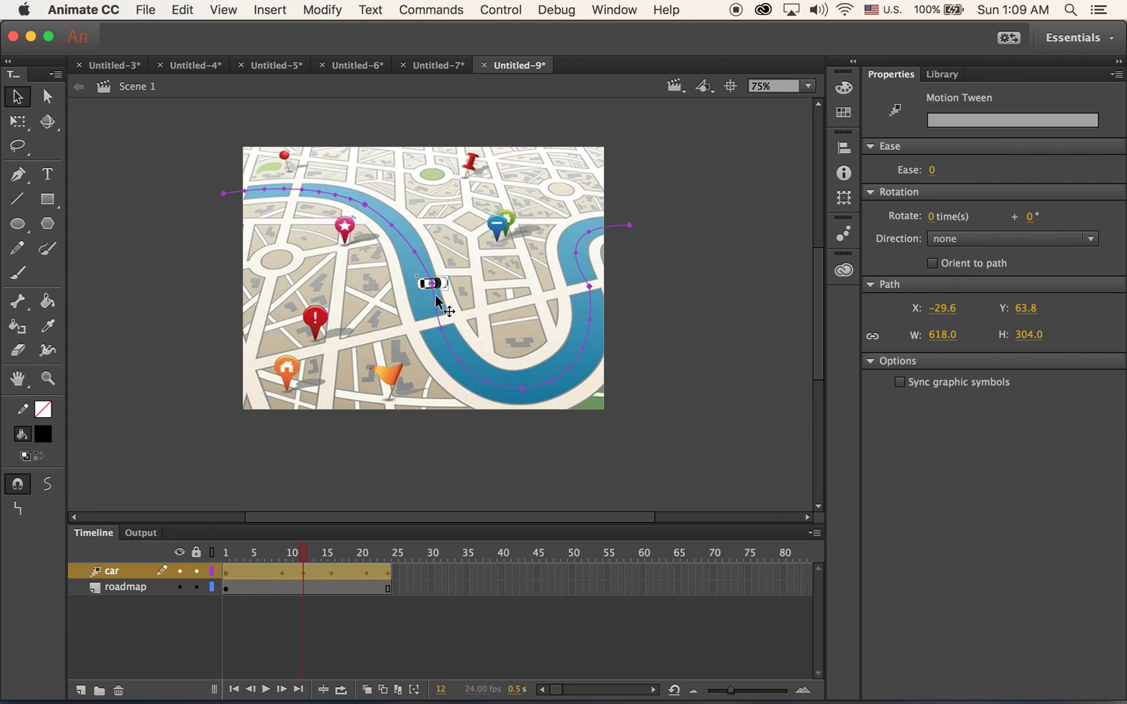
# Zoom in on the car and nudge the car and its path left to centre on the river
pyautogui.moveTo(361, 227); pyautogui.dragTo(515, 375)
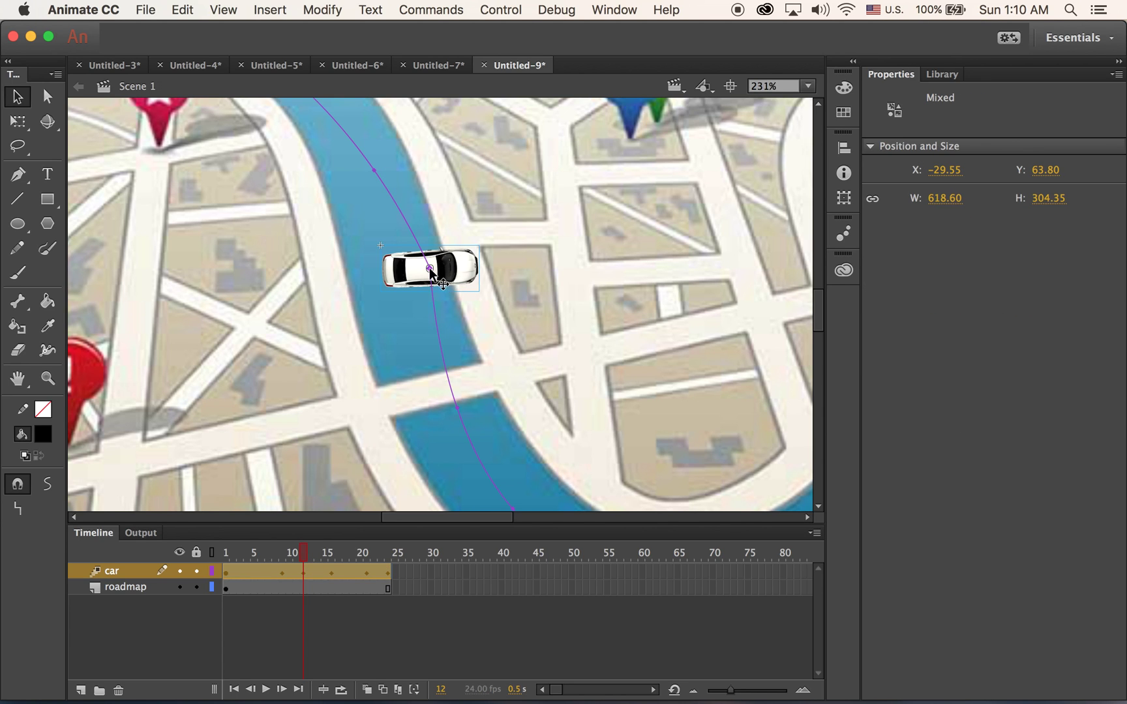
pyautogui.moveTo(449, 285); pyautogui.dragTo(434, 285)
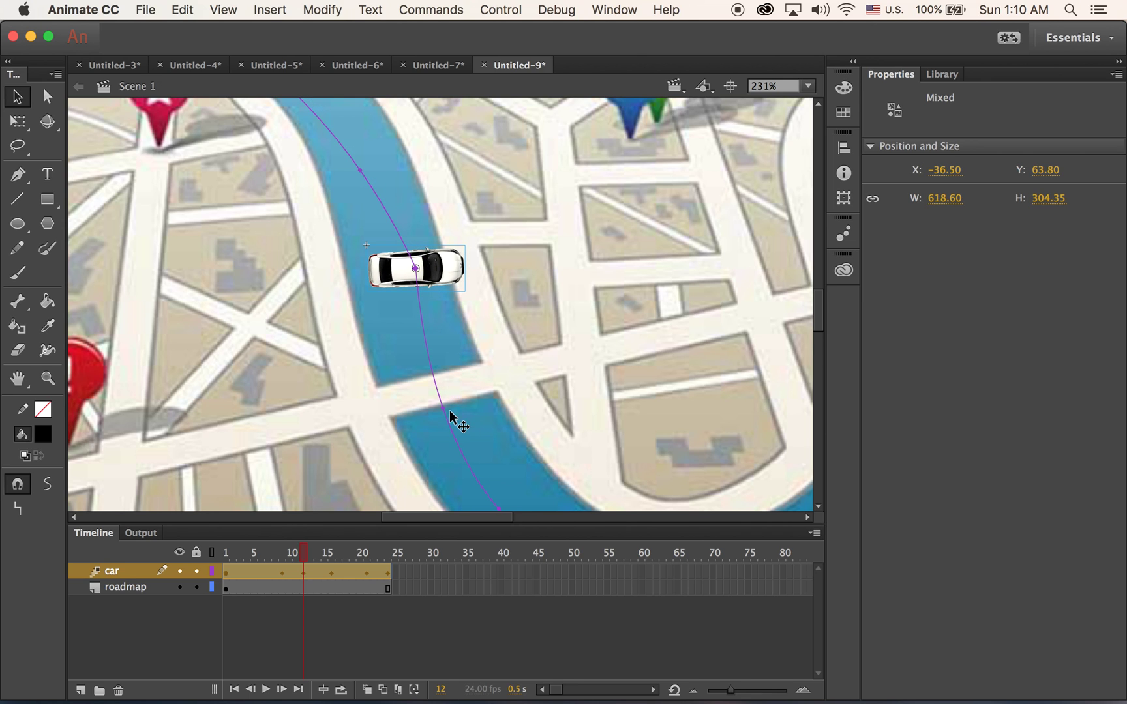
pyautogui.click(303, 572)
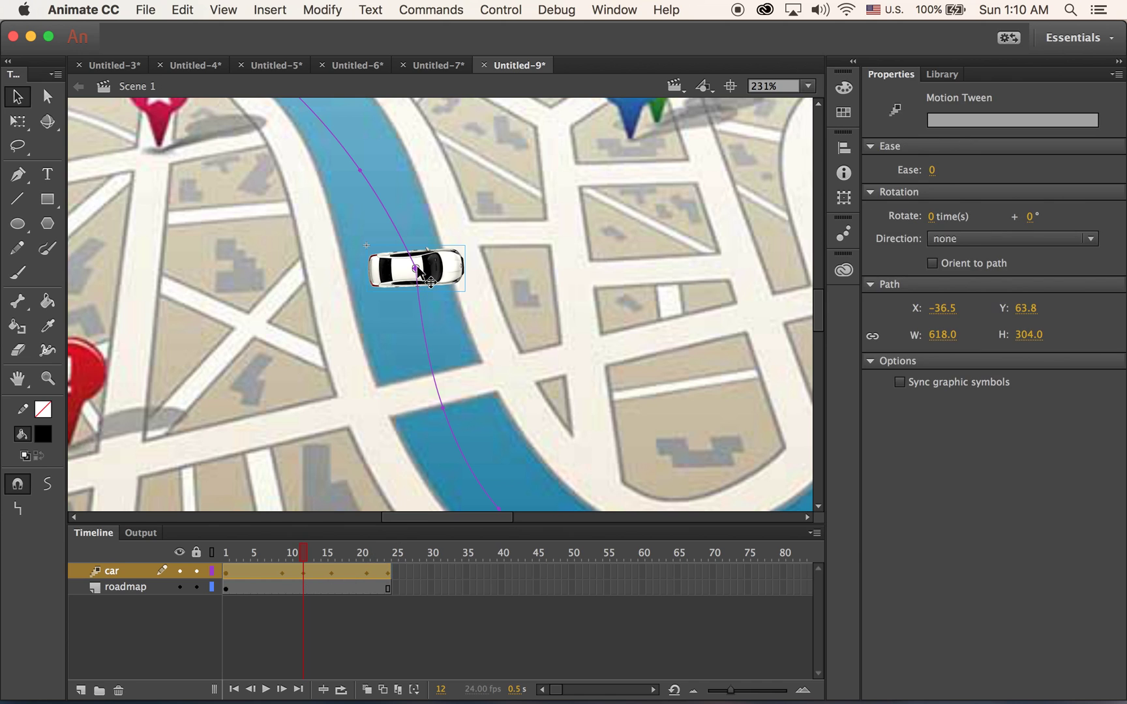
pyautogui.moveTo(418, 276)
pyautogui.mouseDown()
pyautogui.moveTo(398, 268)
pyautogui.moveTo(418, 271)
pyautogui.moveTo(408, 270)
pyautogui.mouseUp()
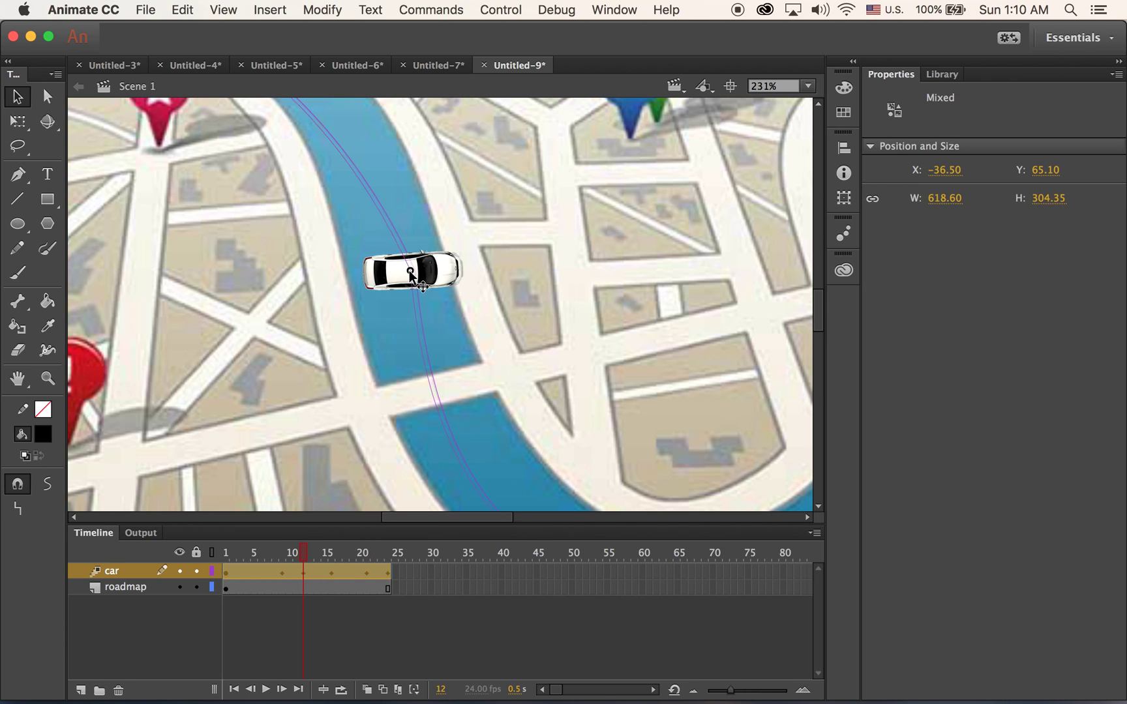
# Zoom out, align the whole path with the river and smooth the curve near the right bend
pyautogui.keyDown('alt'); pyautogui.keyDown('super'); pyautogui.click(381, 291); pyautogui.keyUp('super'); pyautogui.keyUp('alt')
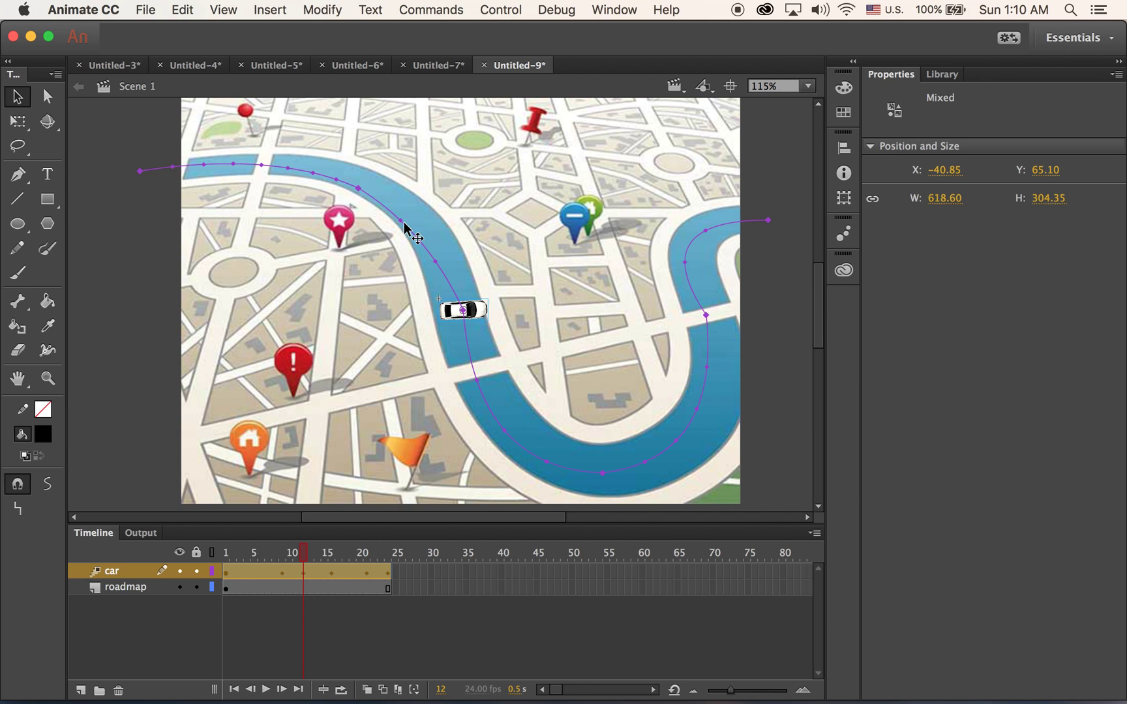
pyautogui.moveTo(403, 220)
pyautogui.mouseDown()
pyautogui.moveTo(416, 215)
pyautogui.moveTo(407, 215)
pyautogui.mouseUp()
pyautogui.click(414, 252)
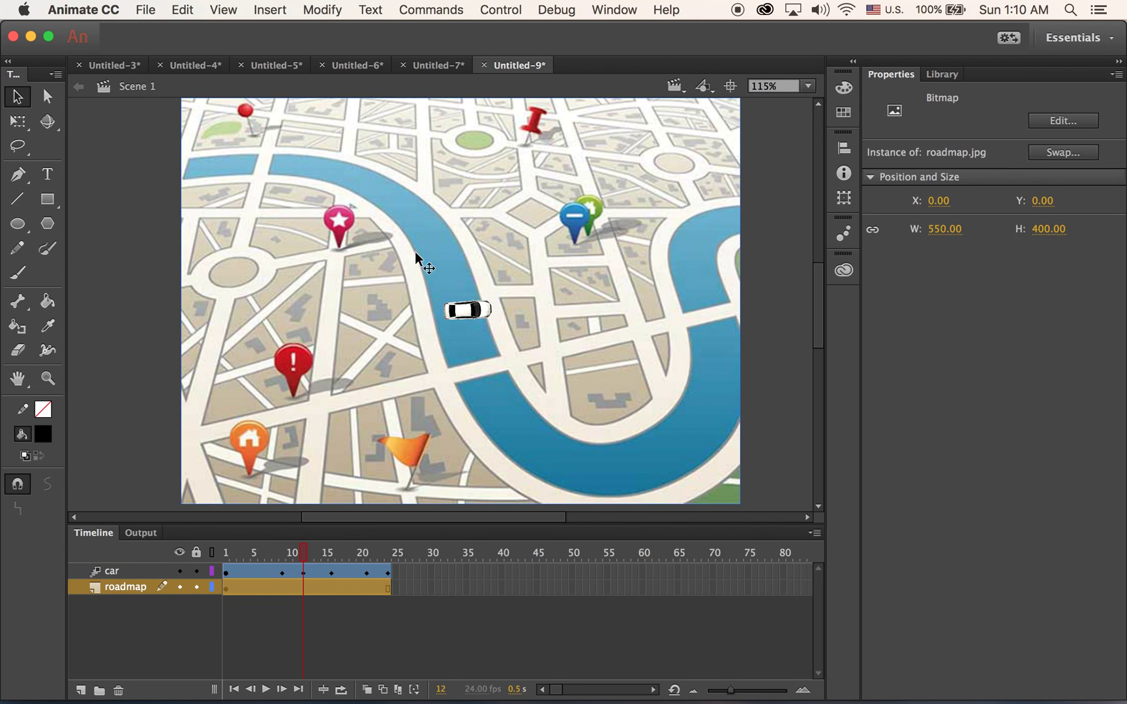
pyautogui.click(465, 319)
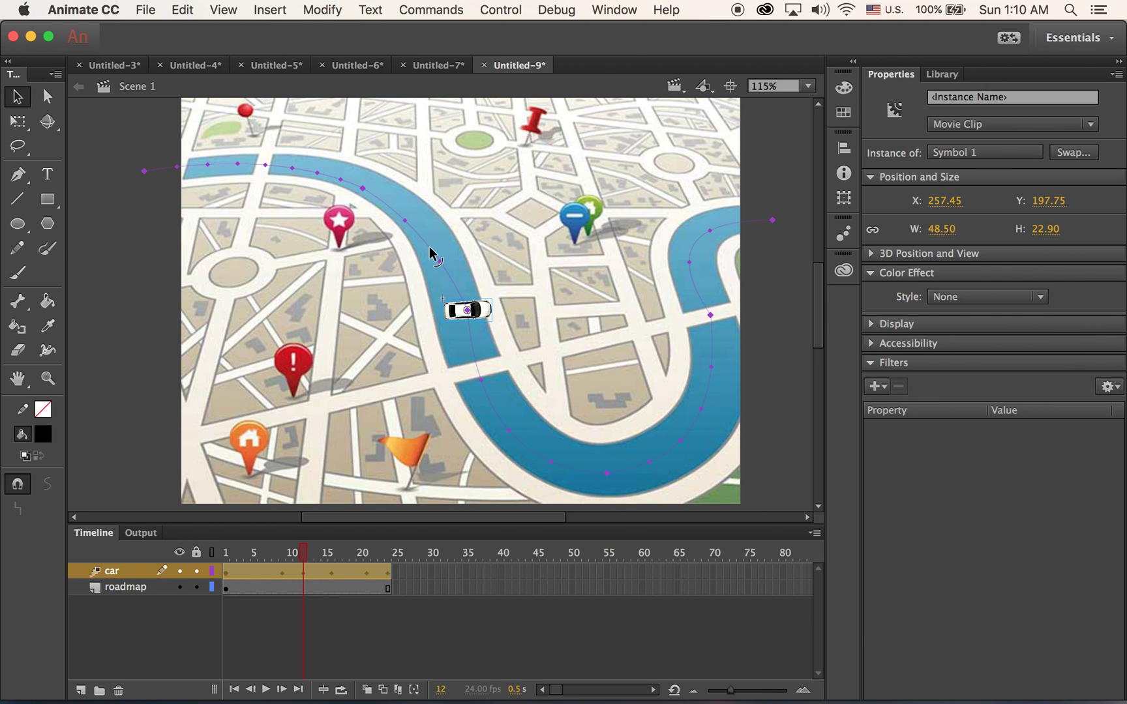
pyautogui.moveTo(431, 253); pyautogui.dragTo(434, 246)
pyautogui.click(130, 148)
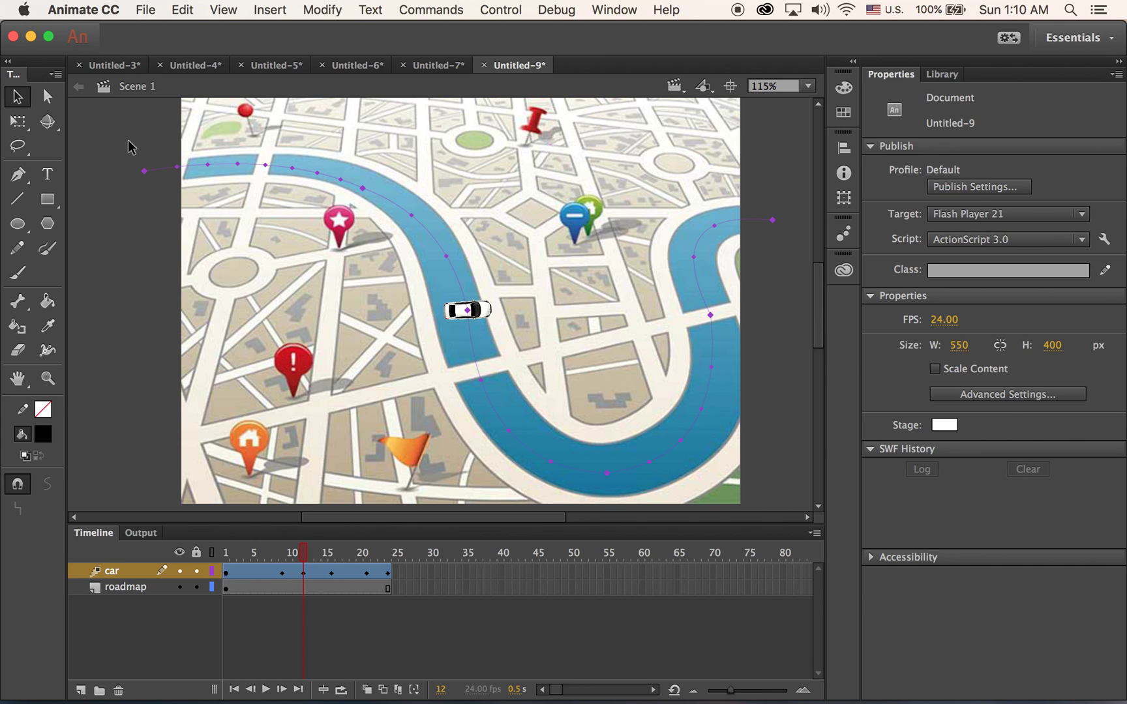
pyautogui.press('Return')
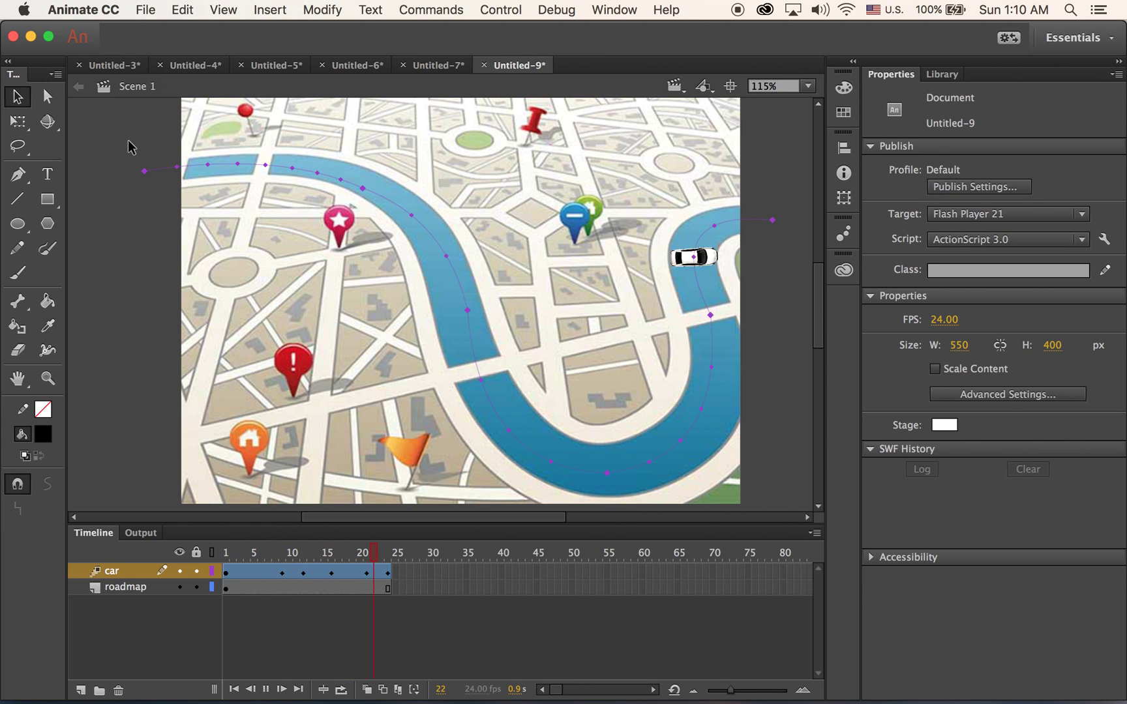
pyautogui.press('Return')
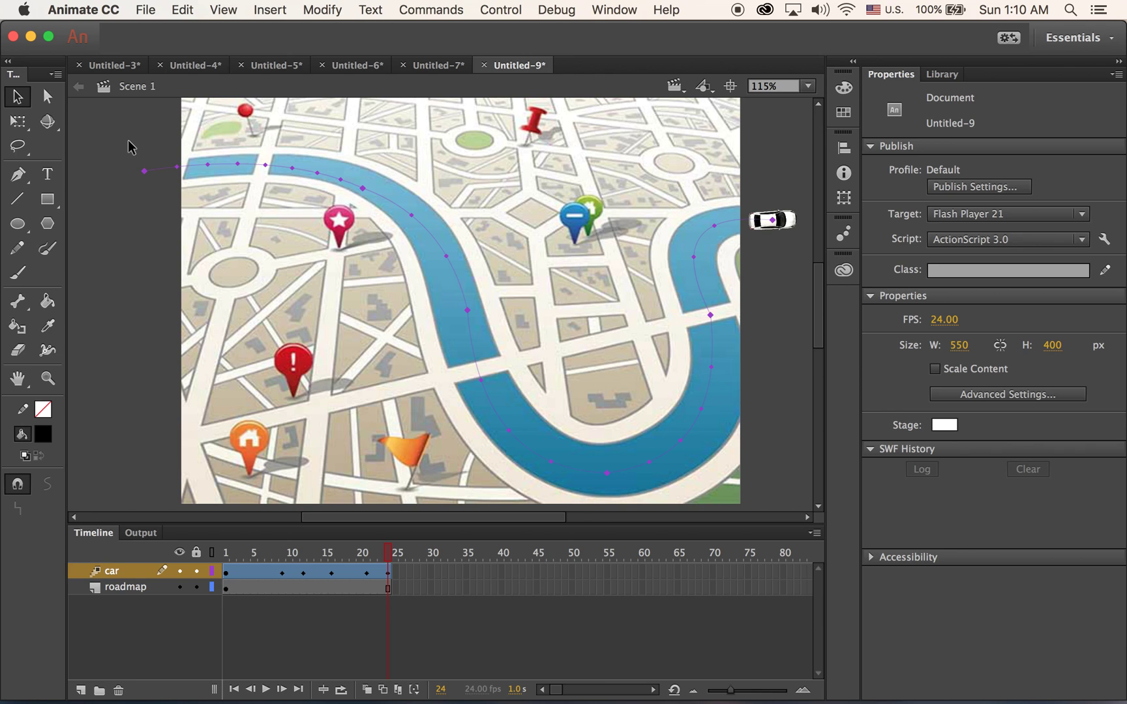
pyautogui.press('Return')
pyautogui.press('Return')
pyautogui.moveTo(390, 561); pyautogui.dragTo(225, 561)
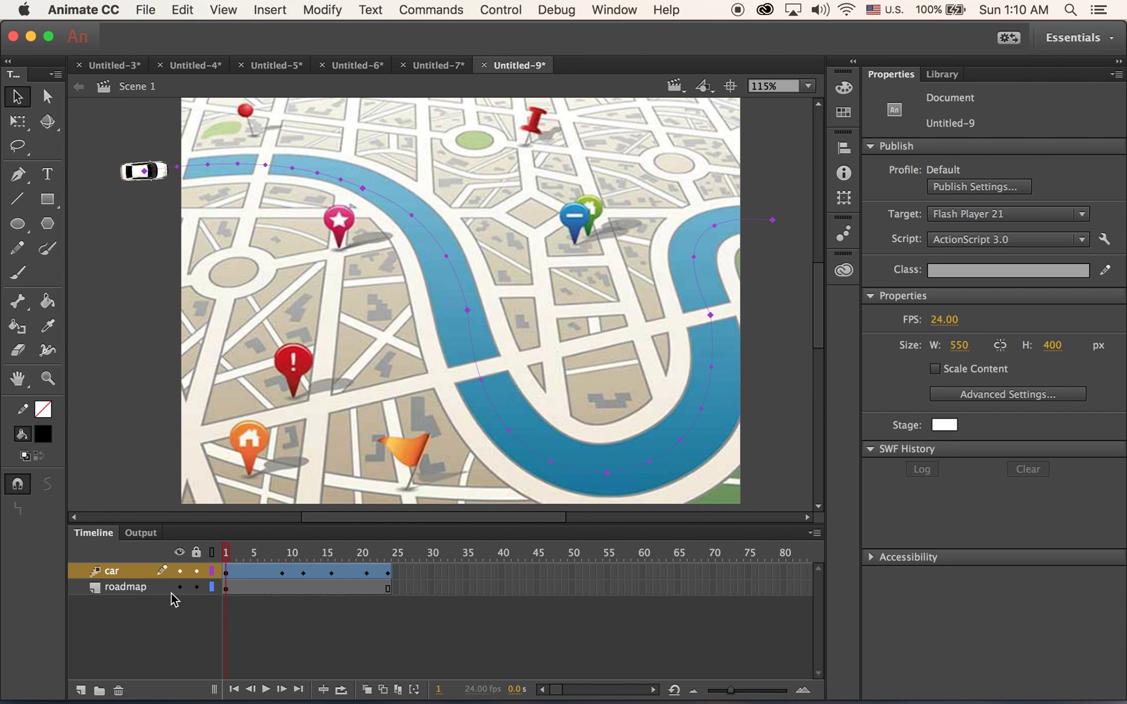
# Enable Orient to path on the car's motion tween and play the animation twice to check rotation
pyautogui.click(110, 572)
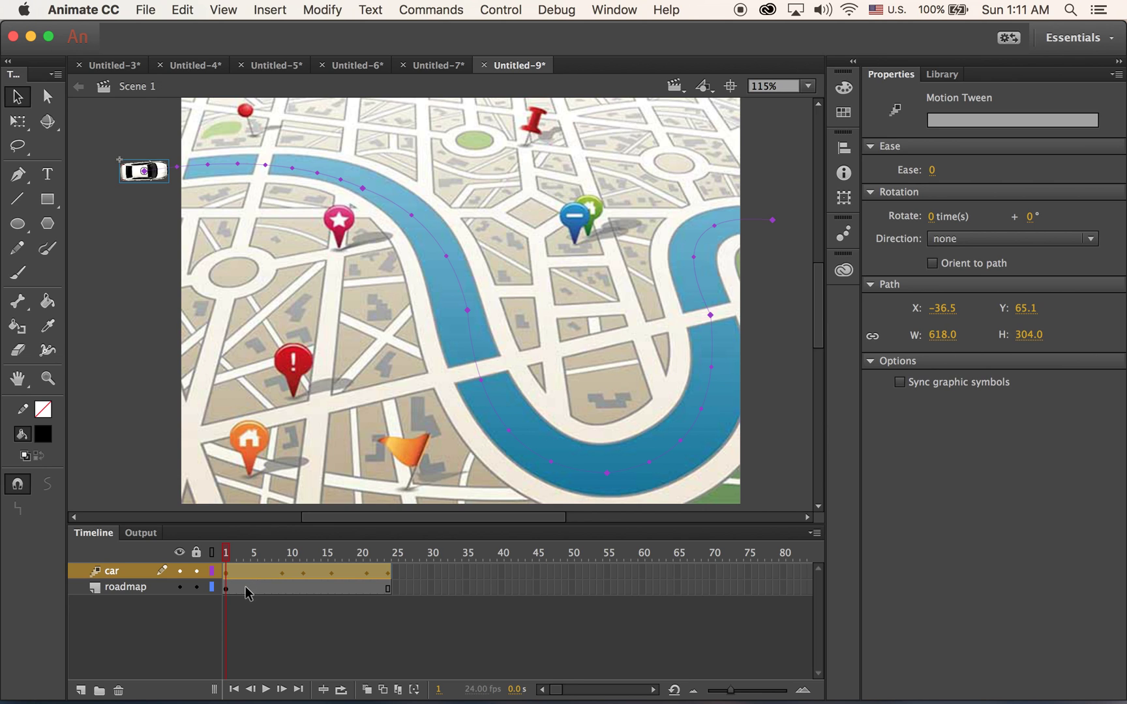
pyautogui.moveTo(362, 693)
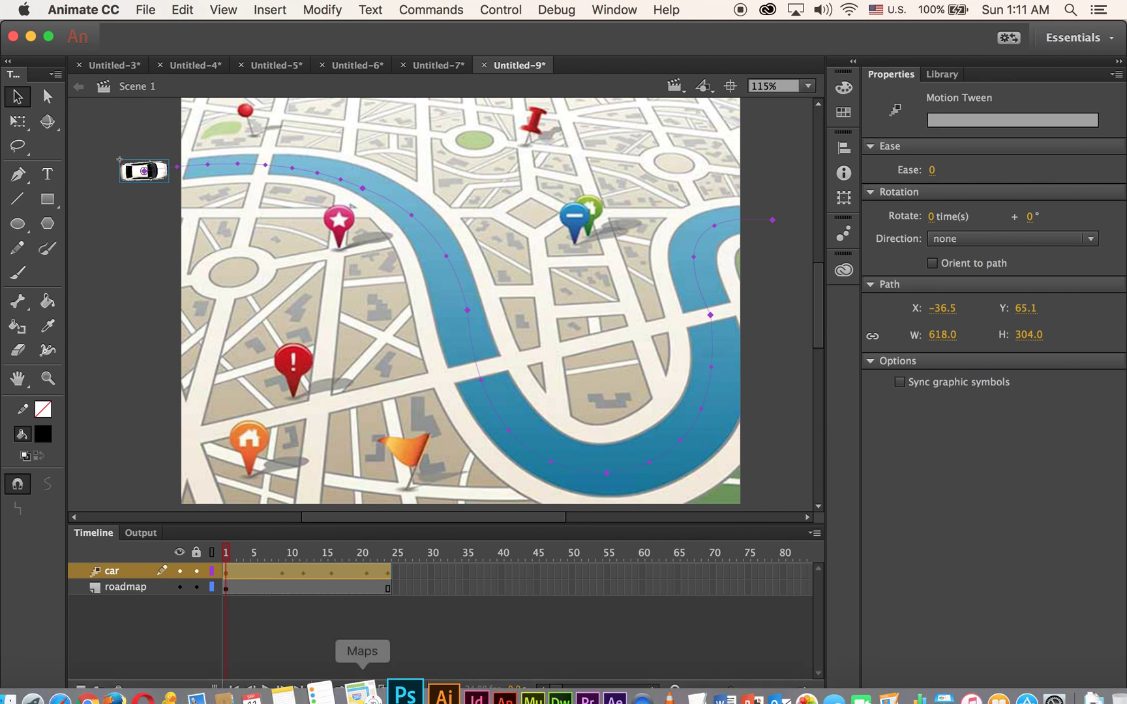
pyautogui.click(933, 264)
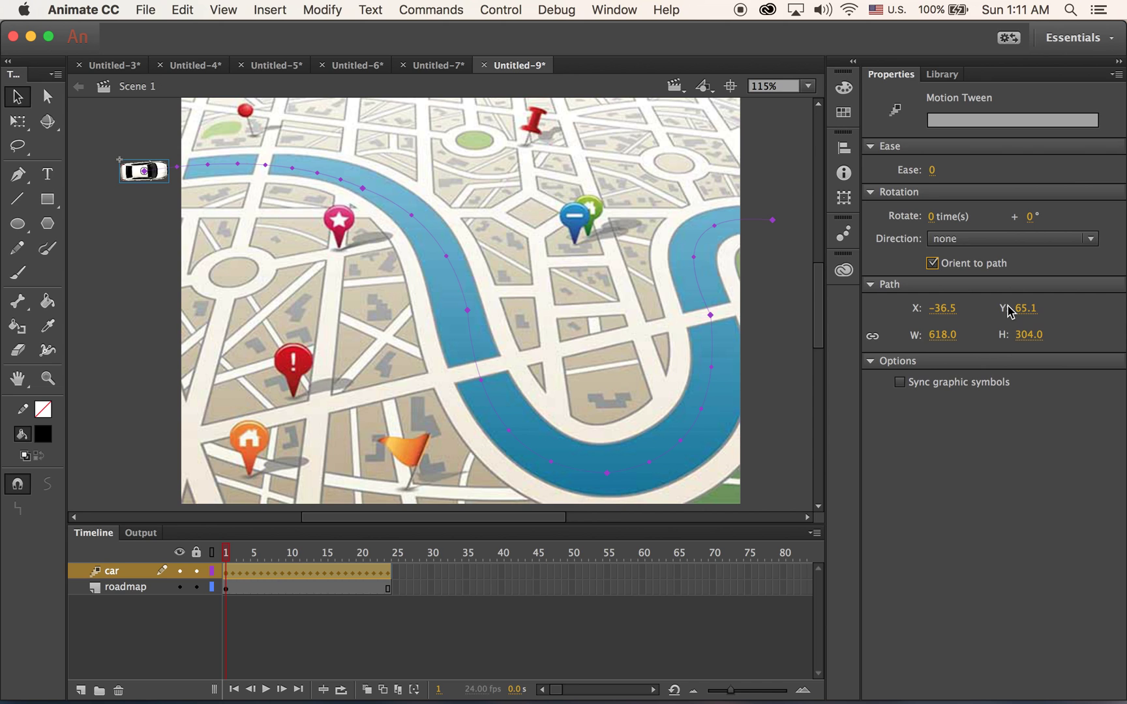
pyautogui.press('Return')
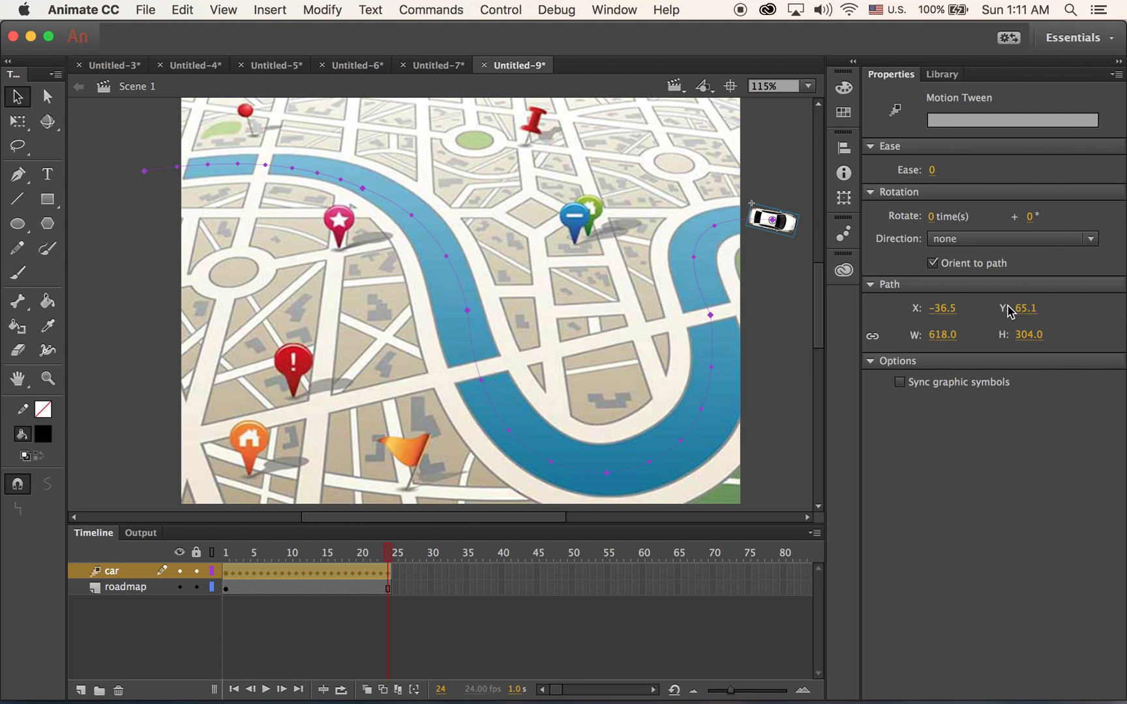
pyautogui.press('Return')
# Test the movie as Untitled-9.swf with Cmd+Enter
pyautogui.press('super+Return')
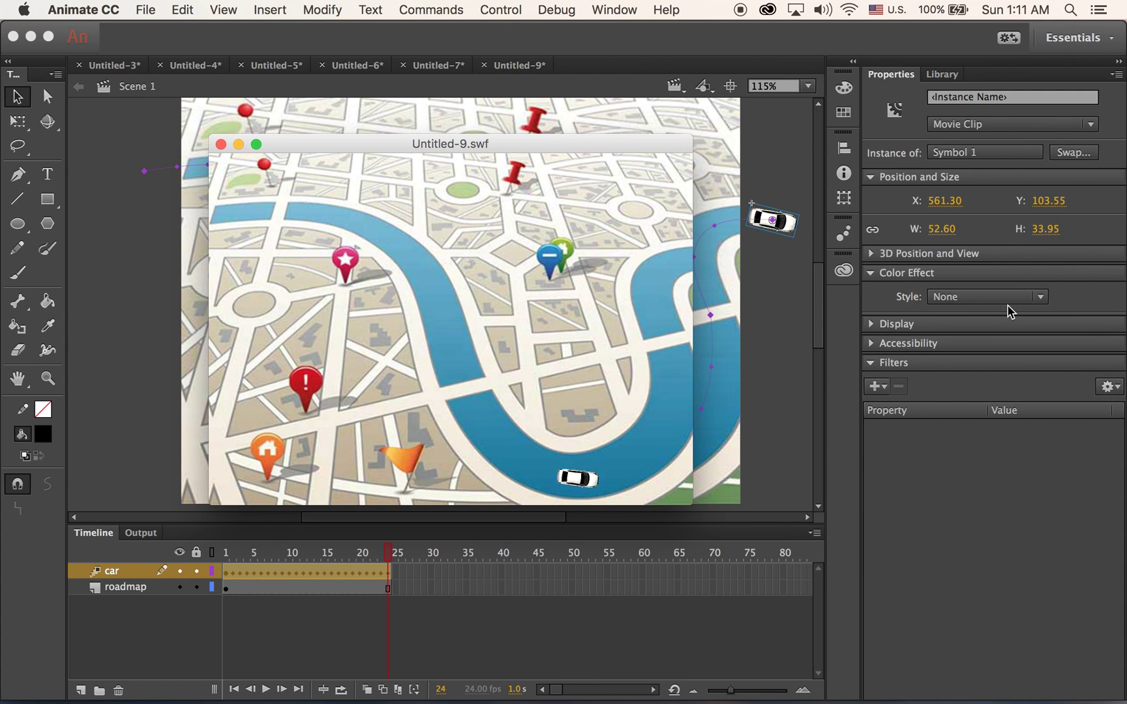